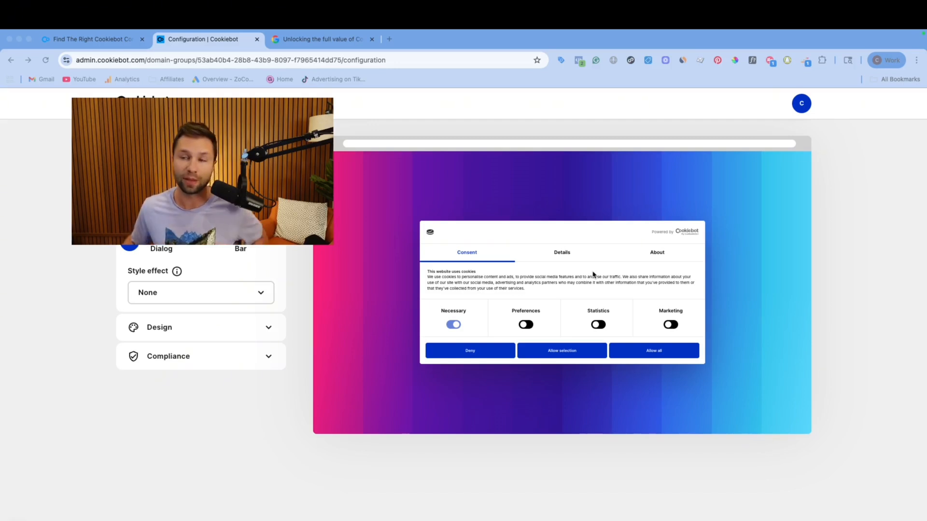
Examine the Cookiebot pricing page, comparing the Free and Premium plans and the legislation frameworks the Free plan supports.
{"action": "left_click", "coordinate": [110, 44]}
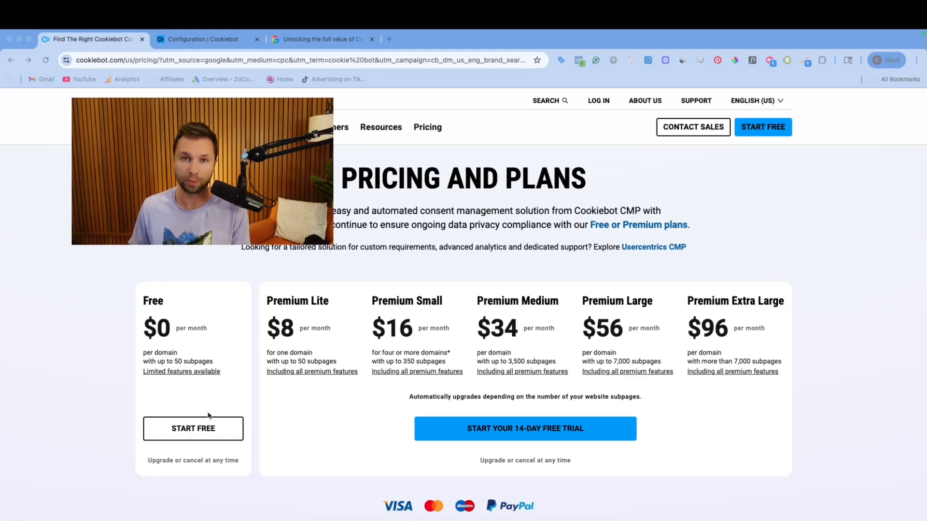
{"action": "scroll", "coordinate": [325, 269], "scroll_direction": "down", "scroll_amount": 20}
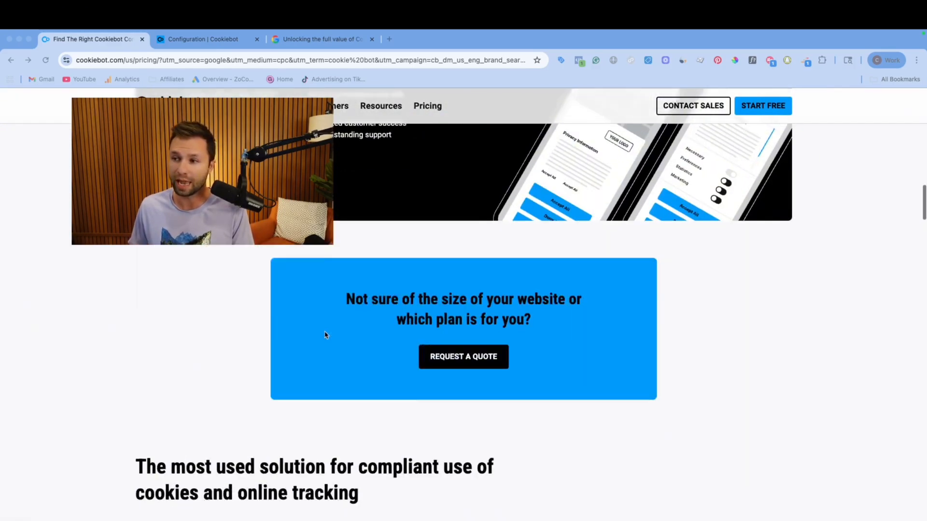
{"action": "scroll", "coordinate": [324, 335], "scroll_direction": "down", "scroll_amount": 3}
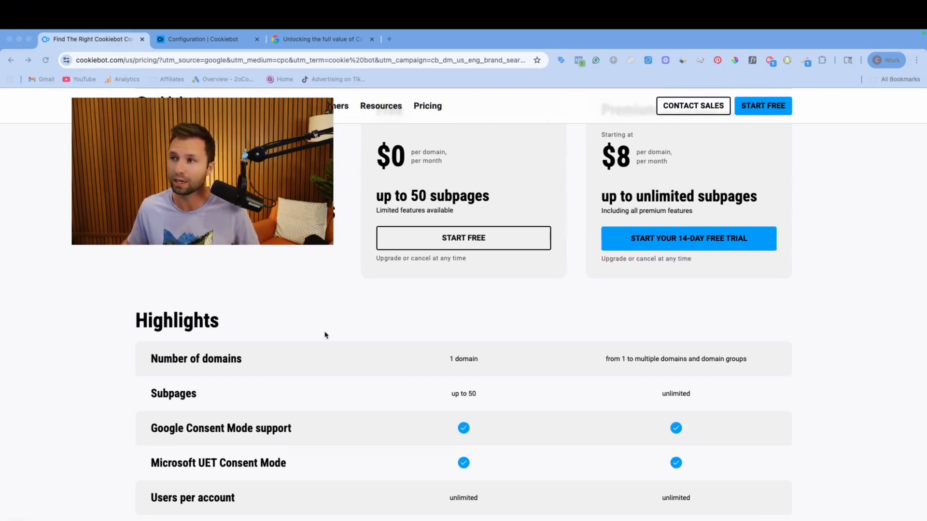
{"action": "scroll", "coordinate": [325, 334], "scroll_direction": "down", "scroll_amount": 2}
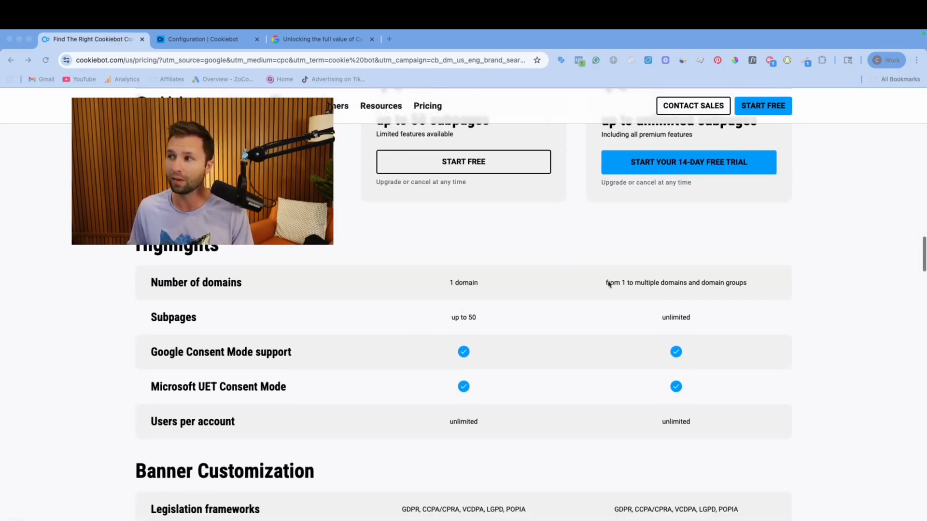
{"action": "scroll", "coordinate": [631, 302], "scroll_direction": "down", "scroll_amount": 2}
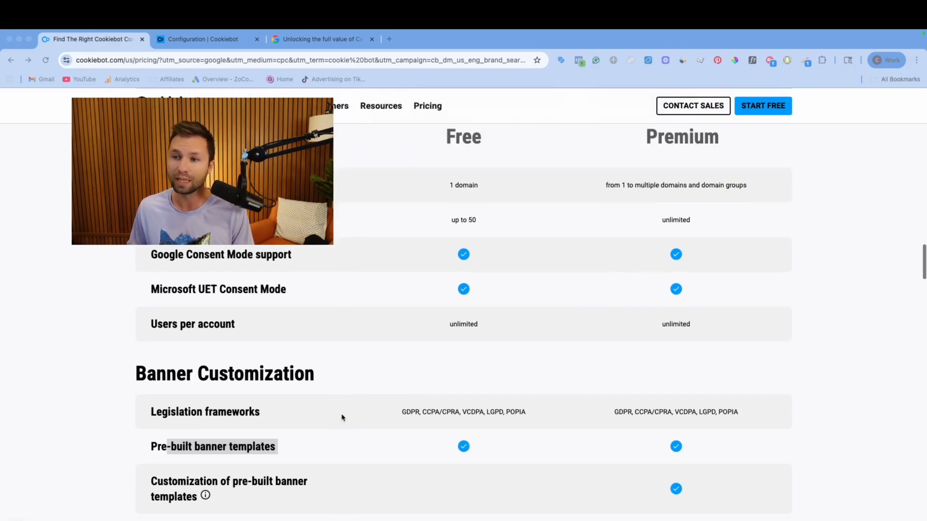
{"action": "left_click_drag", "start_coordinate": [401, 412], "coordinate": [437, 414]}
{"action": "left_click_drag", "start_coordinate": [381, 424], "coordinate": [453, 421]}
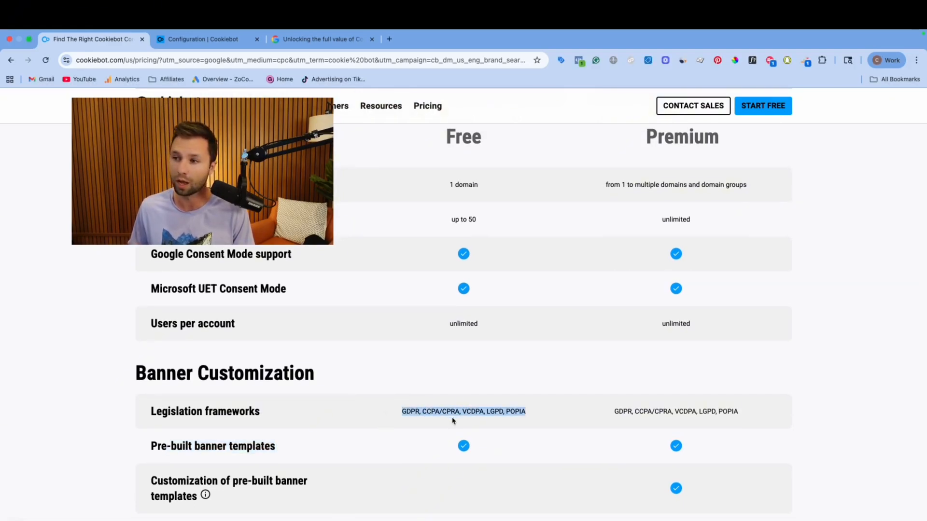
{"action": "left_click", "coordinate": [410, 411]}
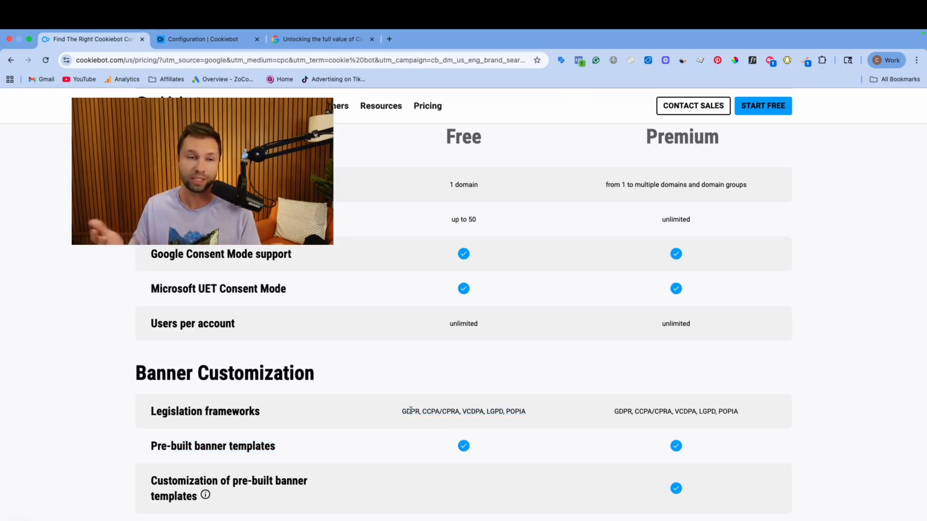
{"action": "scroll", "coordinate": [396, 339], "scroll_direction": "up", "scroll_amount": 20}
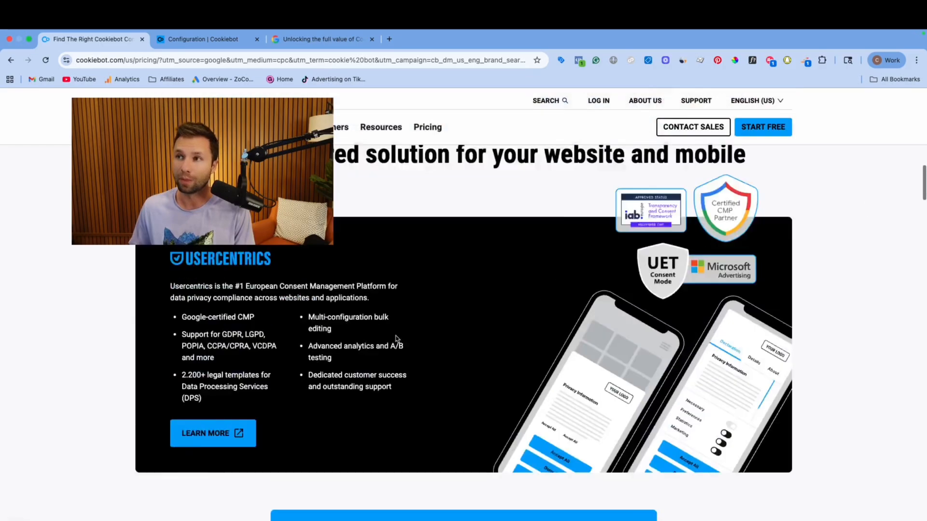
{"action": "scroll", "coordinate": [396, 336], "scroll_direction": "up", "scroll_amount": 5}
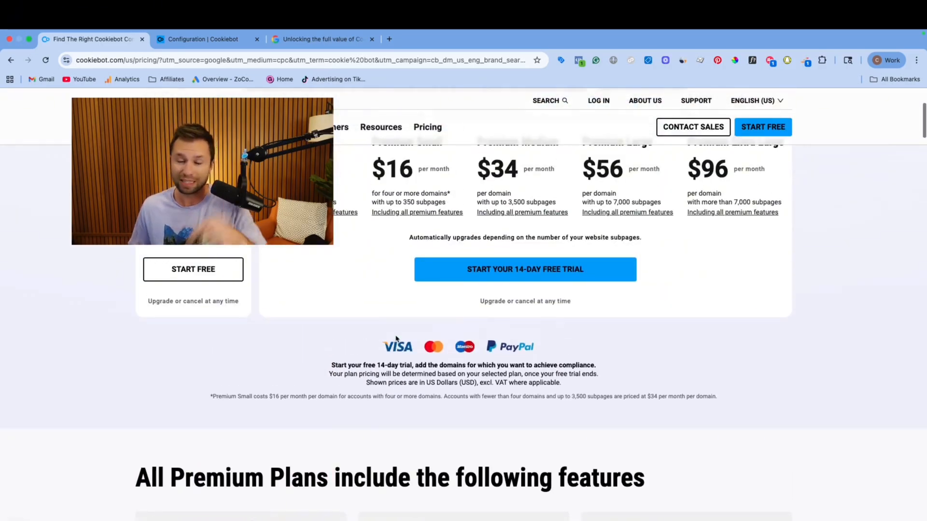
Switch to the browser window with the Cookiebot home page, start a trial and skip the optional profile questions.
{"action": "key", "text": "ctrl+Up"}
{"action": "left_click", "coordinate": [476, 74]}
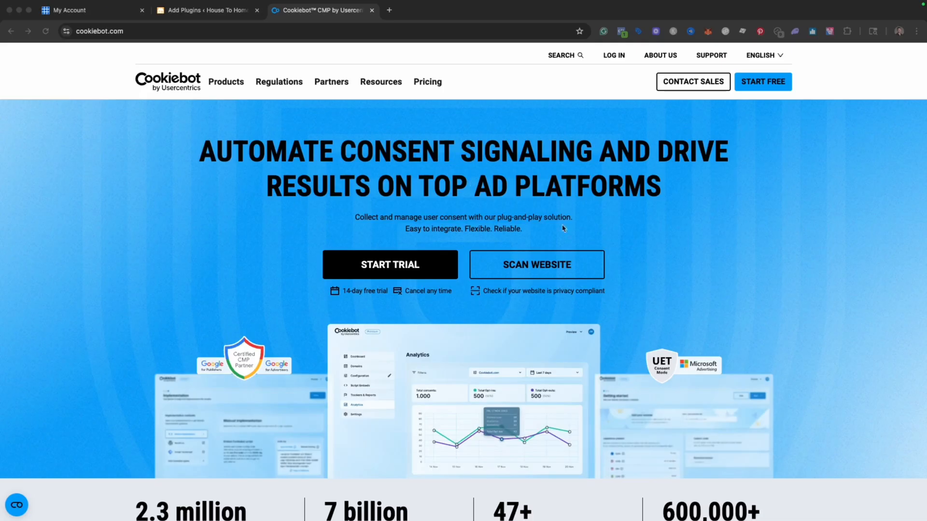
{"action": "left_click", "coordinate": [395, 256]}
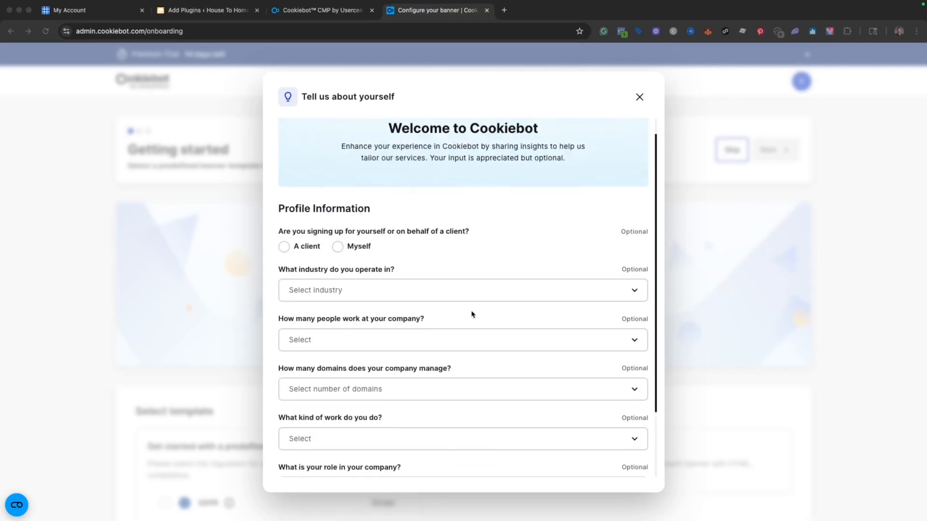
{"action": "scroll", "coordinate": [471, 314], "scroll_direction": "down", "scroll_amount": 3}
{"action": "left_click", "coordinate": [462, 466]}
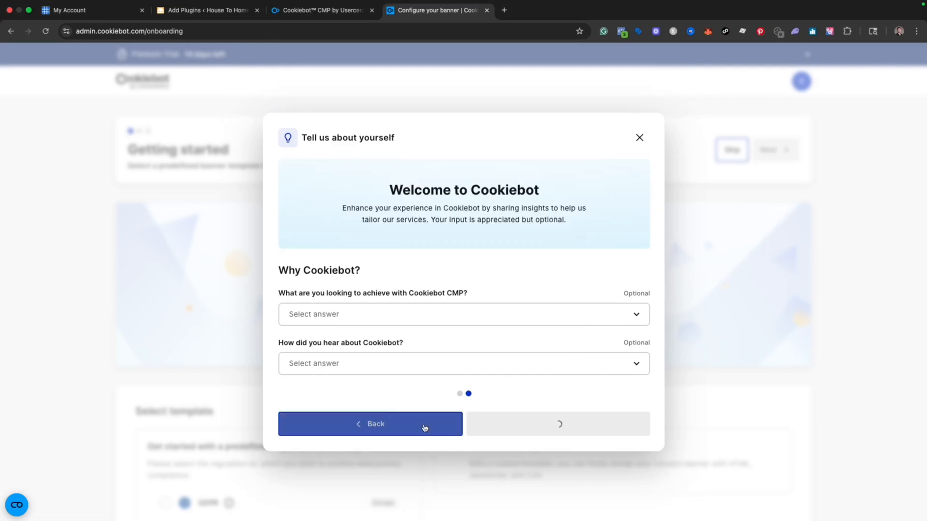
{"action": "left_click", "coordinate": [211, 269]}
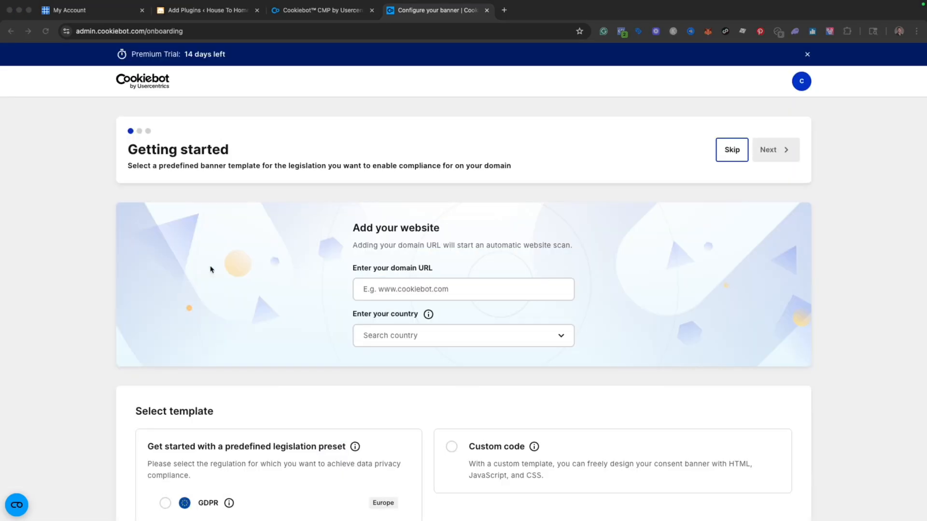
{"action": "left_click", "coordinate": [386, 289]}
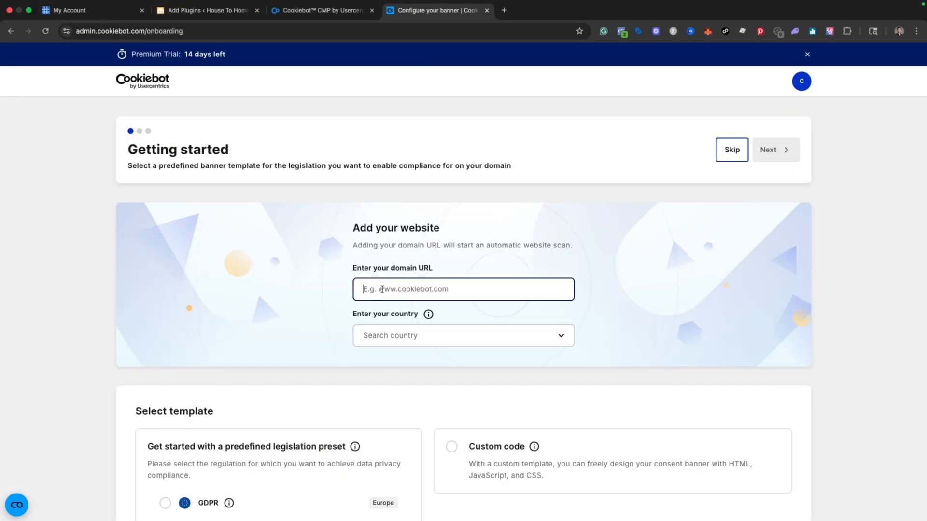
{"action": "type", "text": "www."}
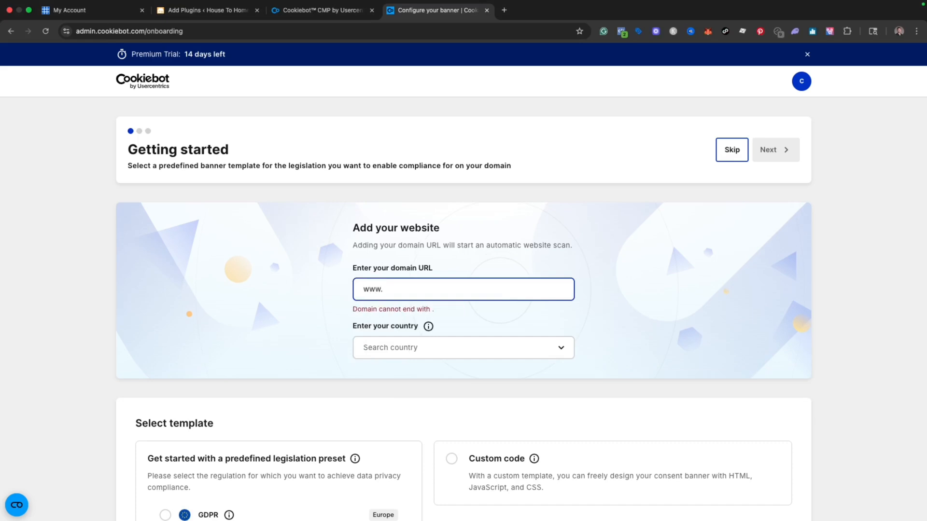
{"action": "type", "text": "housetohomediy.com"}
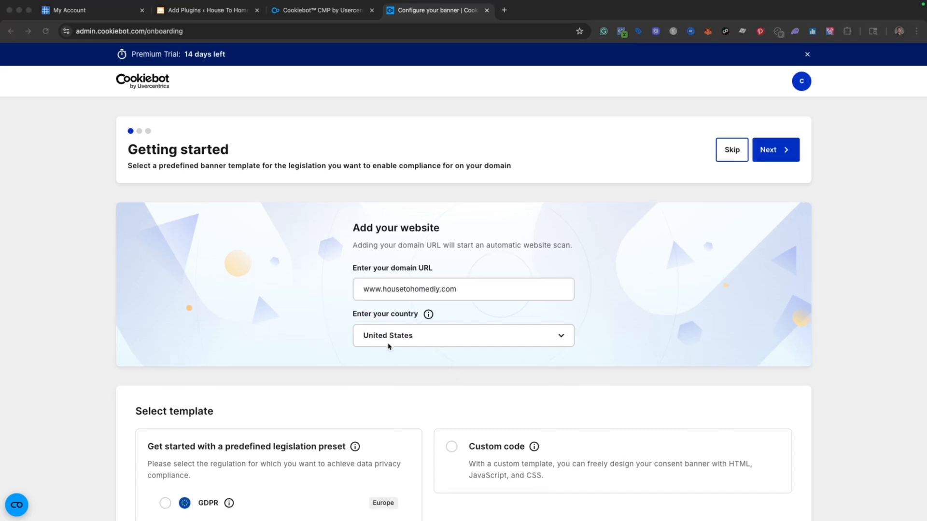
Choose the GDPR legislation preset as the banner template and continue to the consent banner configuration.
{"action": "scroll", "coordinate": [414, 341], "scroll_direction": "down", "scroll_amount": 5}
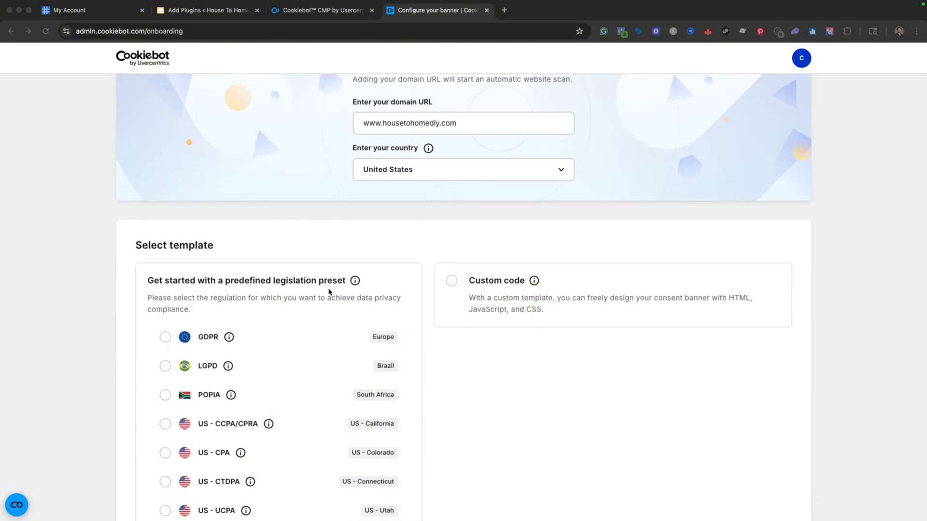
{"action": "scroll", "coordinate": [333, 319], "scroll_direction": "down", "scroll_amount": 1}
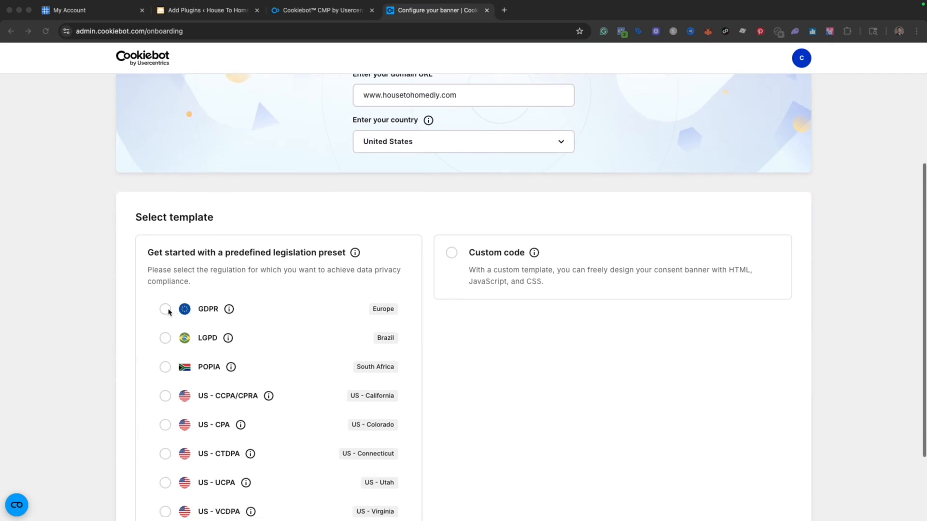
{"action": "left_click", "coordinate": [165, 309]}
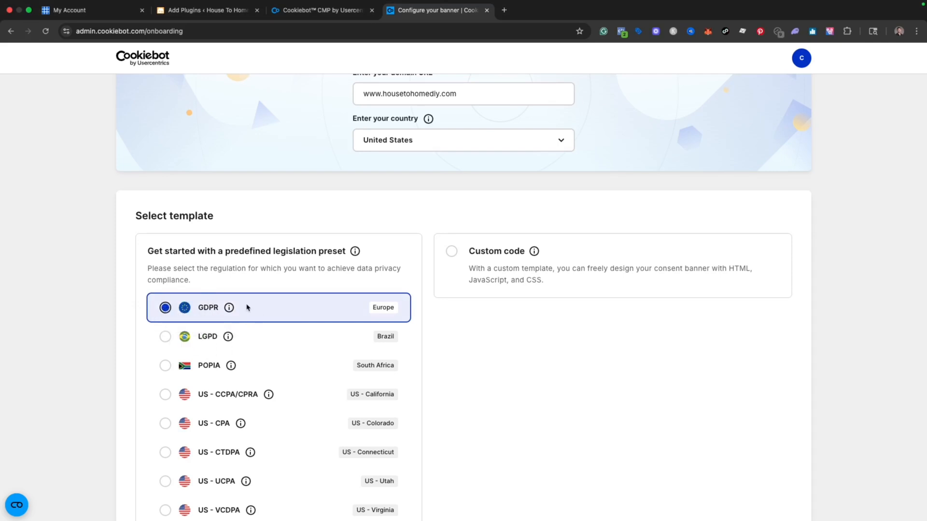
{"action": "scroll", "coordinate": [247, 308], "scroll_direction": "up", "scroll_amount": 2}
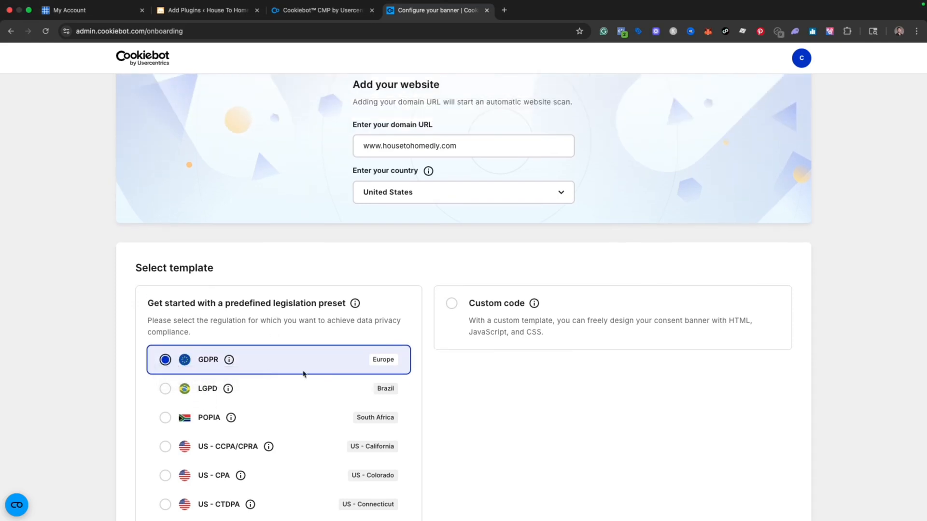
{"action": "scroll", "coordinate": [333, 368], "scroll_direction": "up", "scroll_amount": 5}
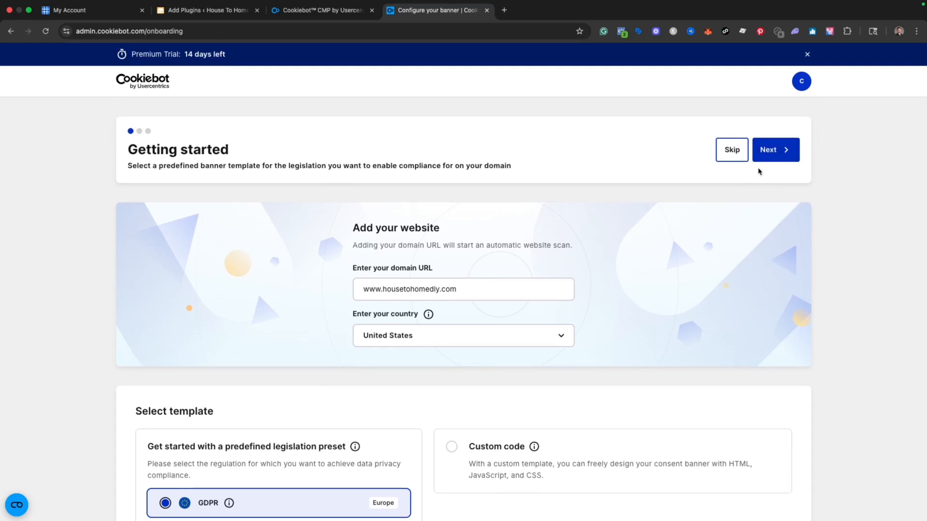
{"action": "left_click", "coordinate": [771, 160]}
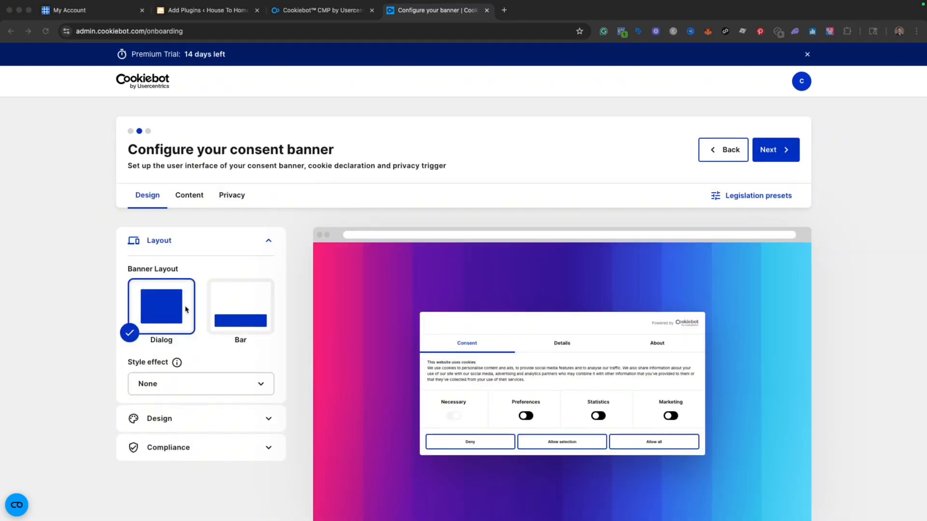
Try the Bar layout for the consent banner with its position set to Top.
{"action": "scroll", "coordinate": [453, 361], "scroll_direction": "down", "scroll_amount": 1}
{"action": "scroll", "coordinate": [454, 361], "scroll_direction": "down", "scroll_amount": 3}
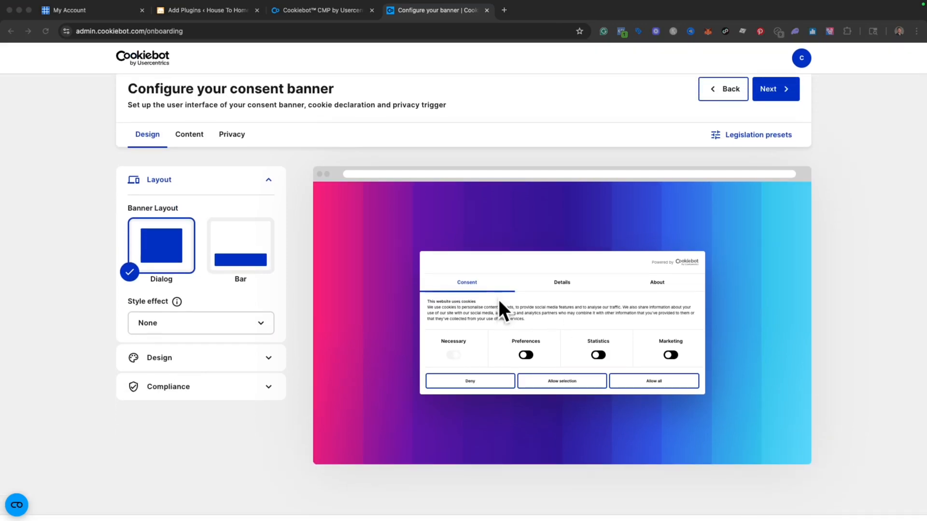
{"action": "left_click", "coordinate": [247, 260]}
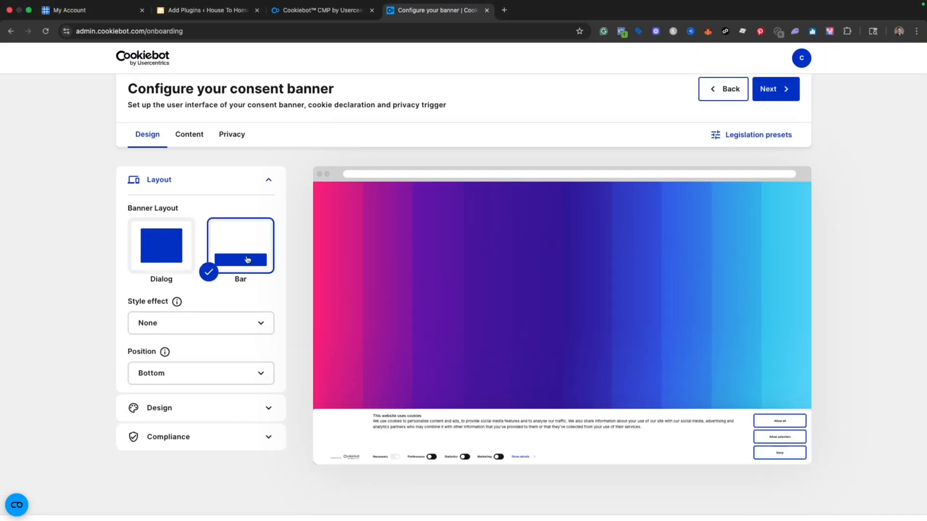
{"action": "scroll", "coordinate": [478, 309], "scroll_direction": "down", "scroll_amount": 1}
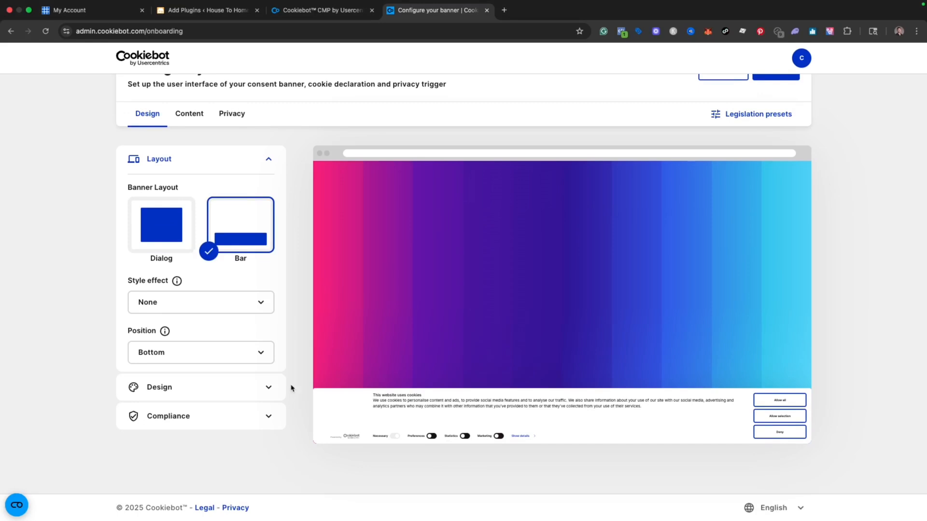
{"action": "left_click", "coordinate": [259, 355]}
{"action": "left_click", "coordinate": [159, 379]}
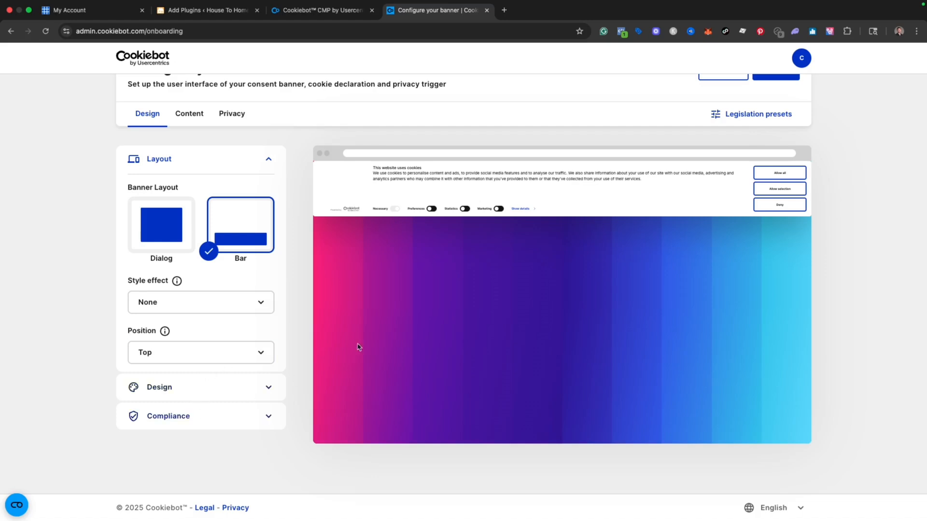
Set the banner layout back to Dialog and keep the style effect at None.
{"action": "left_click", "coordinate": [185, 237]}
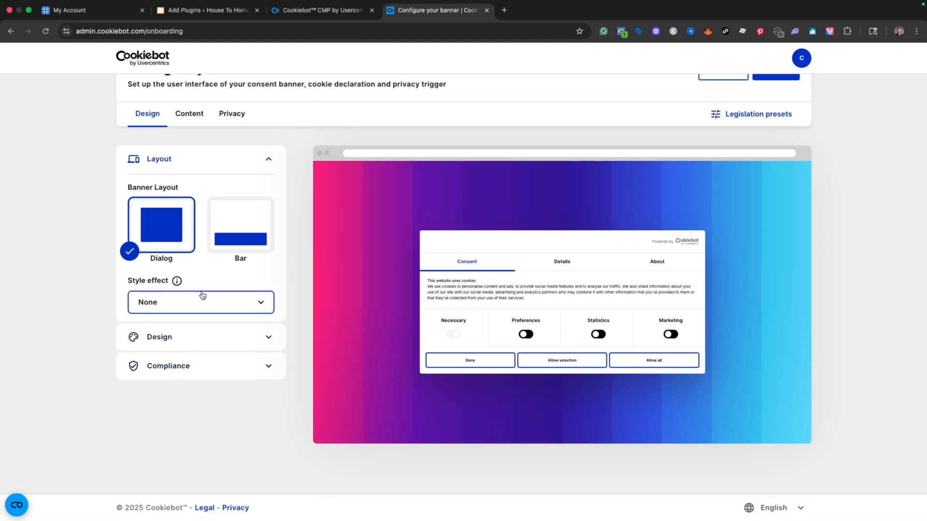
{"action": "left_click", "coordinate": [225, 301]}
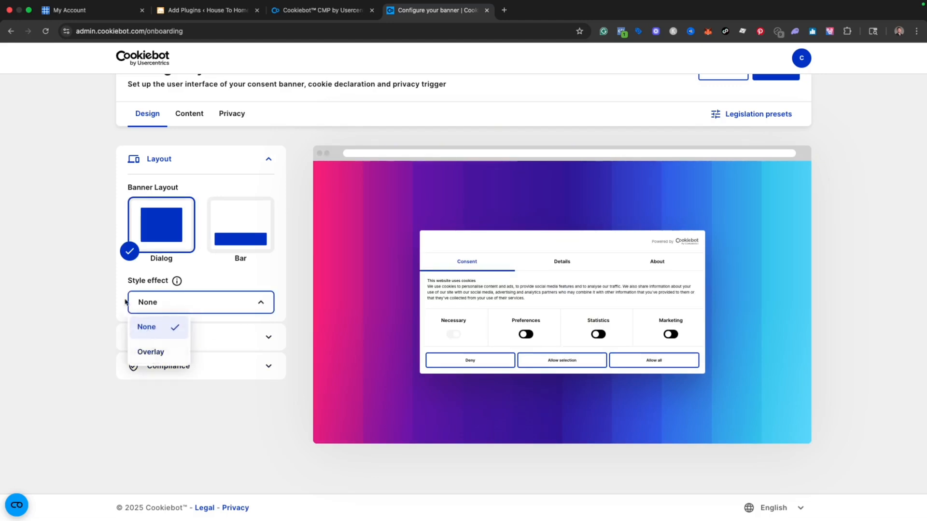
{"action": "left_click", "coordinate": [129, 324]}
Change the banner's design theme to Custom.
{"action": "left_click", "coordinate": [212, 338]}
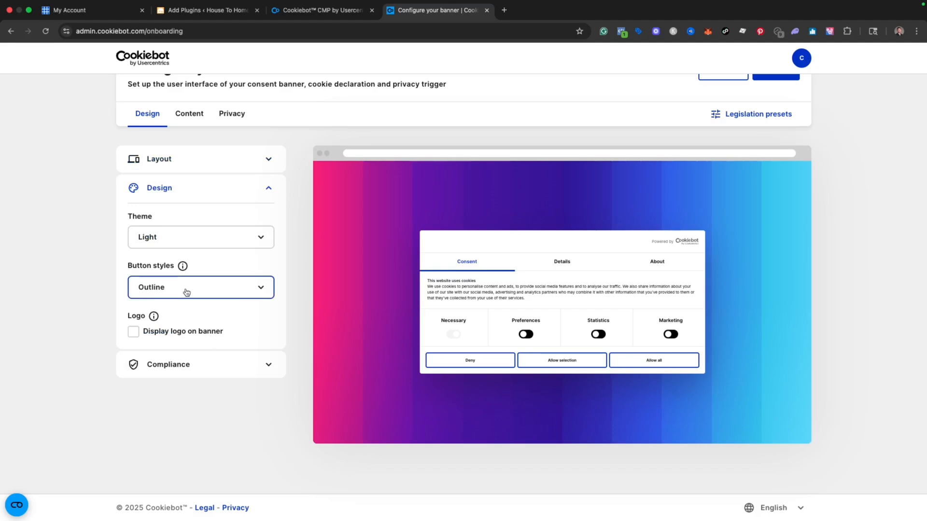
{"action": "scroll", "coordinate": [185, 292], "scroll_direction": "up", "scroll_amount": 1}
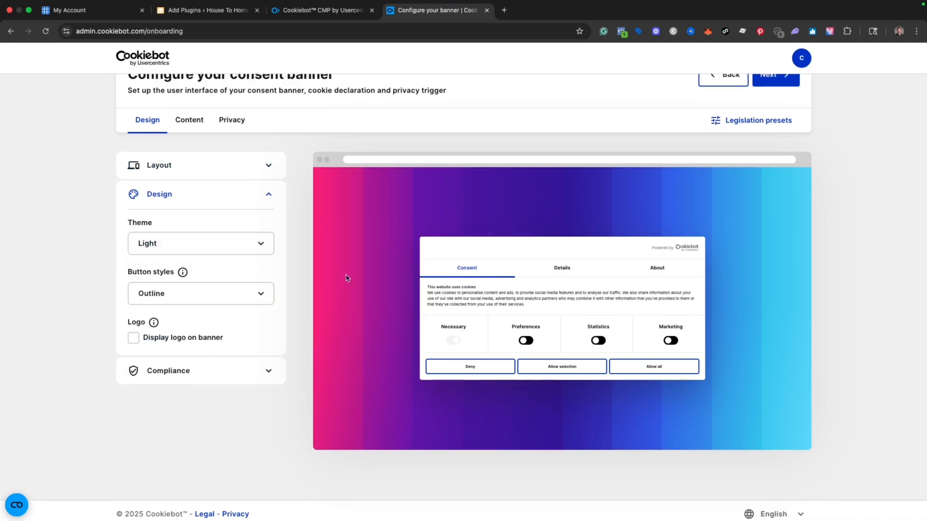
{"action": "left_click", "coordinate": [226, 252]}
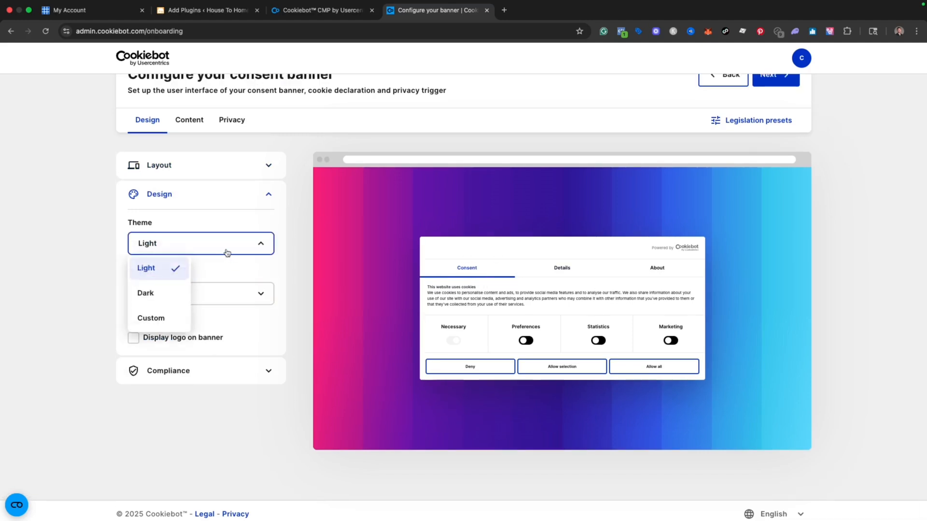
{"action": "left_click", "coordinate": [157, 293]}
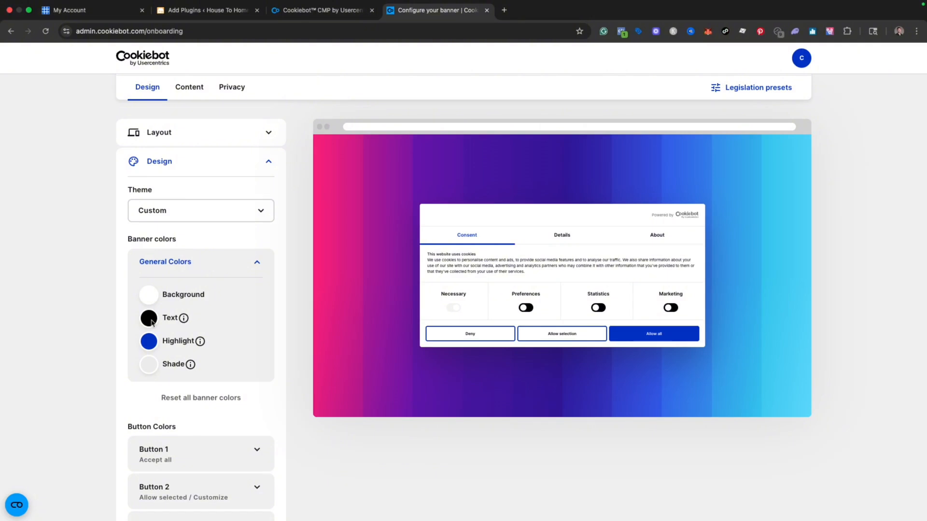
Try a red text color of about RGB 205, 55, 55 in the banner's general colors.
{"action": "left_click", "coordinate": [181, 320]}
{"action": "left_click", "coordinate": [219, 345]}
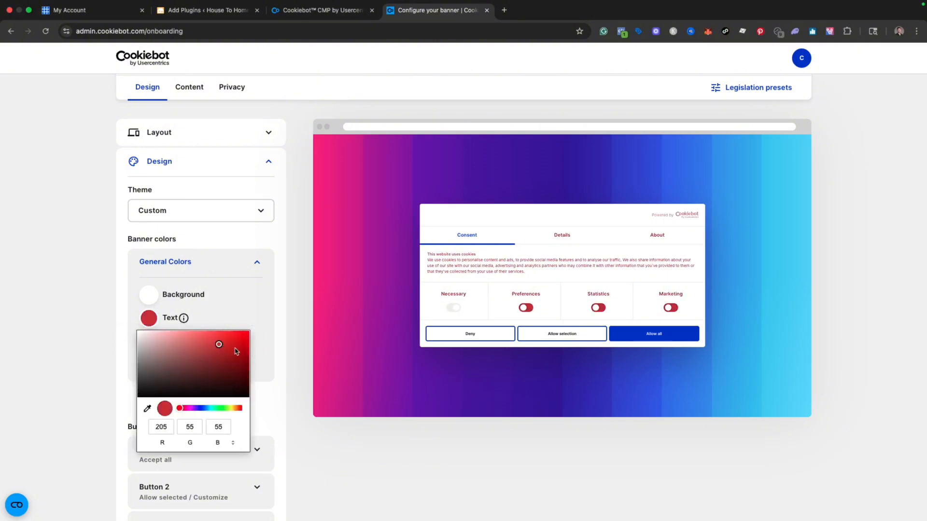
{"action": "left_click", "coordinate": [99, 299]}
{"action": "left_click", "coordinate": [257, 261]}
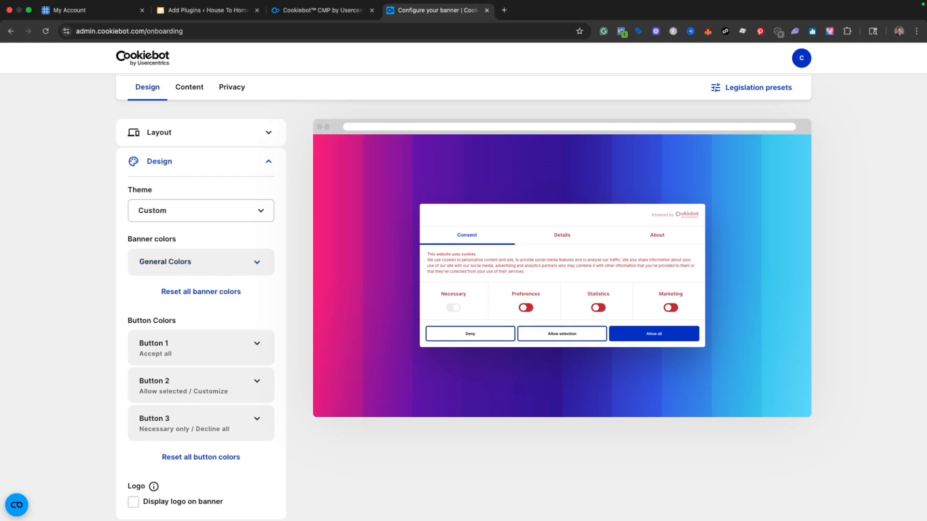
Reset all banner colors to their defaults and review the color options of Button 1 and Button 2.
{"action": "scroll", "coordinate": [232, 319], "scroll_direction": "down", "scroll_amount": 1}
{"action": "left_click", "coordinate": [234, 317]}
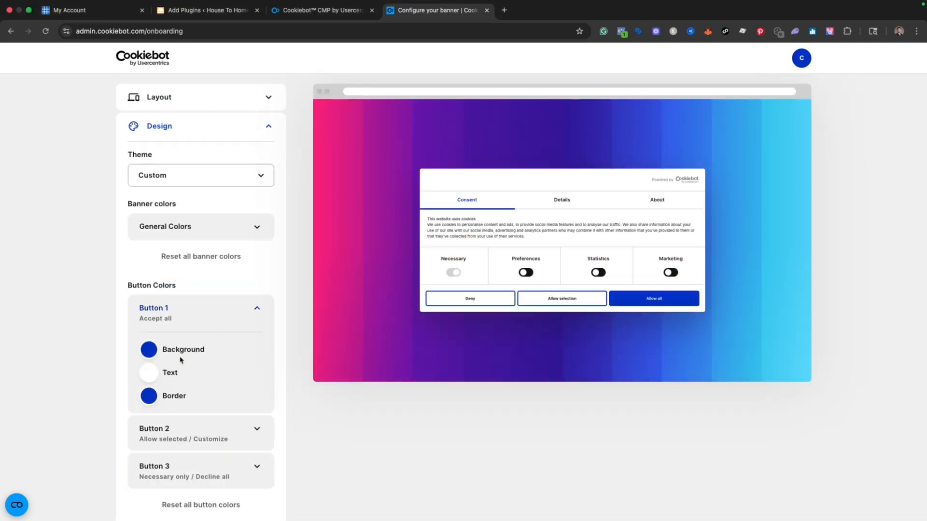
{"action": "left_click", "coordinate": [255, 309]}
{"action": "scroll", "coordinate": [222, 335], "scroll_direction": "down", "scroll_amount": 1}
{"action": "left_click", "coordinate": [222, 335]}
{"action": "scroll", "coordinate": [222, 334], "scroll_direction": "down", "scroll_amount": 1}
{"action": "left_click", "coordinate": [236, 318]}
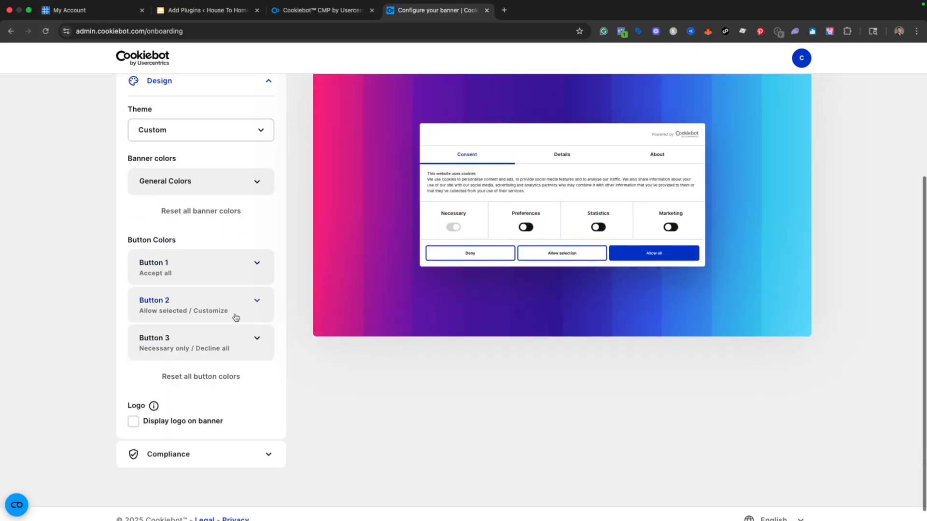
Try displaying a logo on the banner, and switch the logo option off again.
{"action": "scroll", "coordinate": [214, 394], "scroll_direction": "down", "scroll_amount": 1}
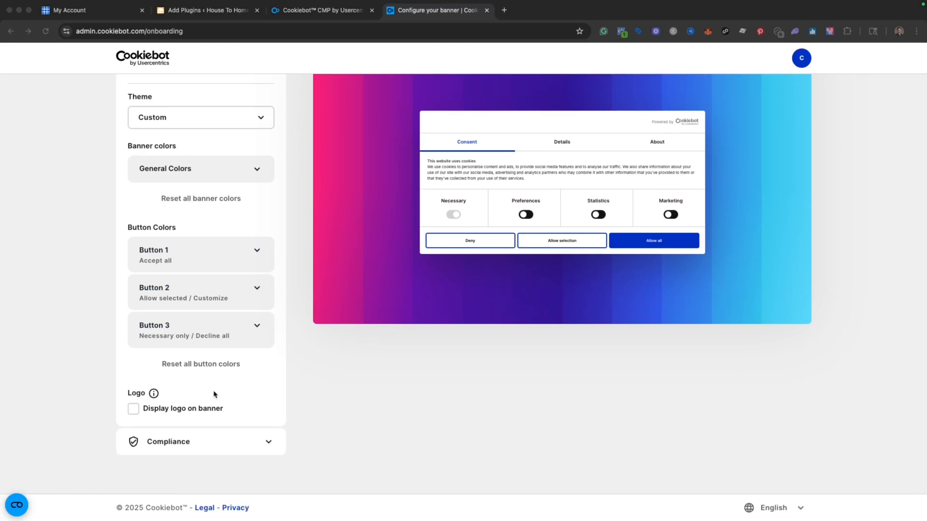
{"action": "left_click", "coordinate": [133, 409]}
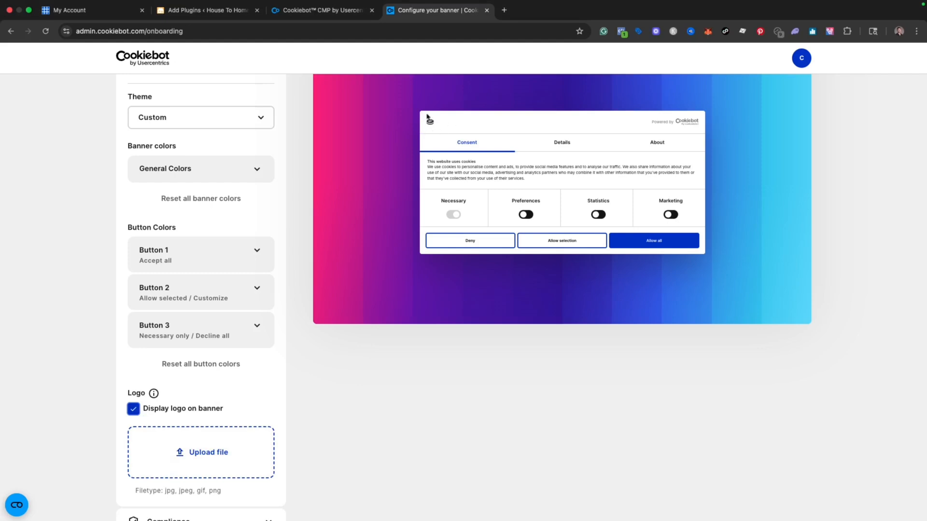
{"action": "scroll", "coordinate": [238, 358], "scroll_direction": "down", "scroll_amount": 2}
{"action": "left_click", "coordinate": [133, 363]}
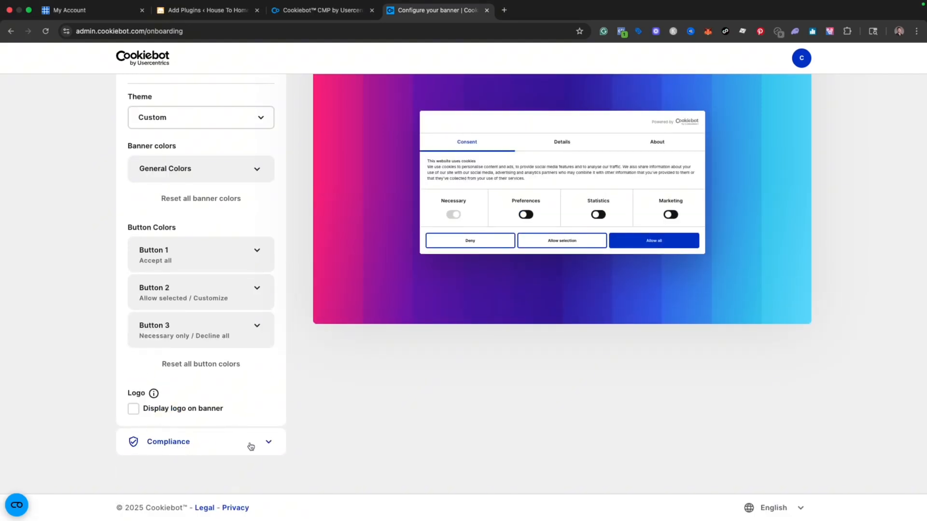
Open the Compliance settings and review the consent method's explanation and options, keeping Explicit Consent.
{"action": "left_click", "coordinate": [256, 443]}
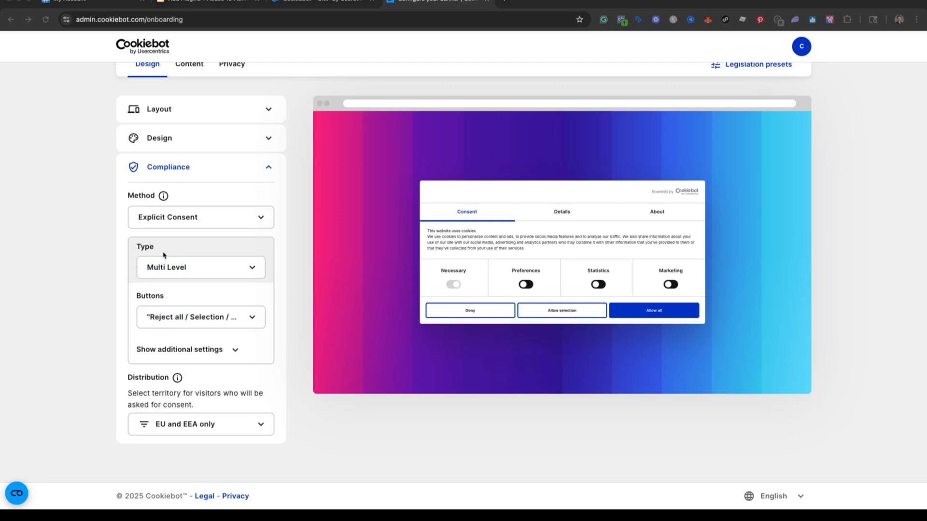
{"action": "mouse_move", "coordinate": [165, 197]}
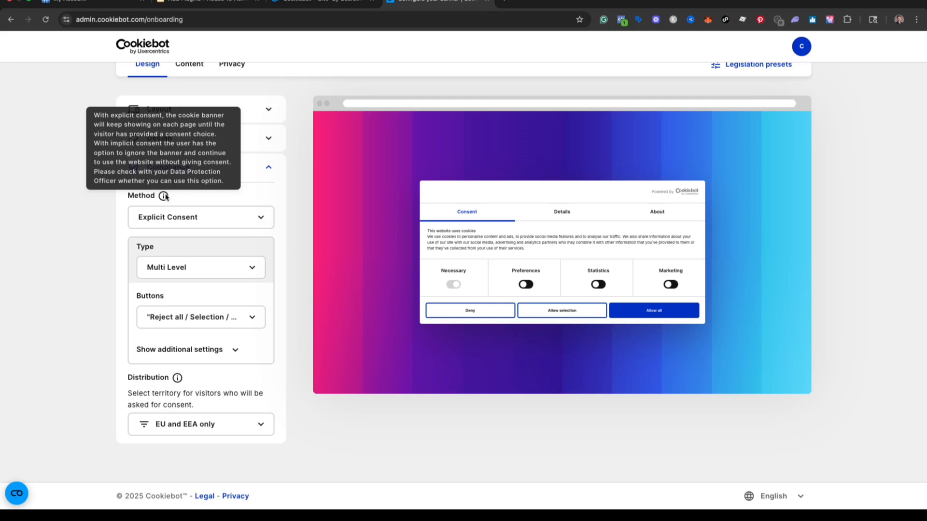
{"action": "left_click", "coordinate": [197, 223]}
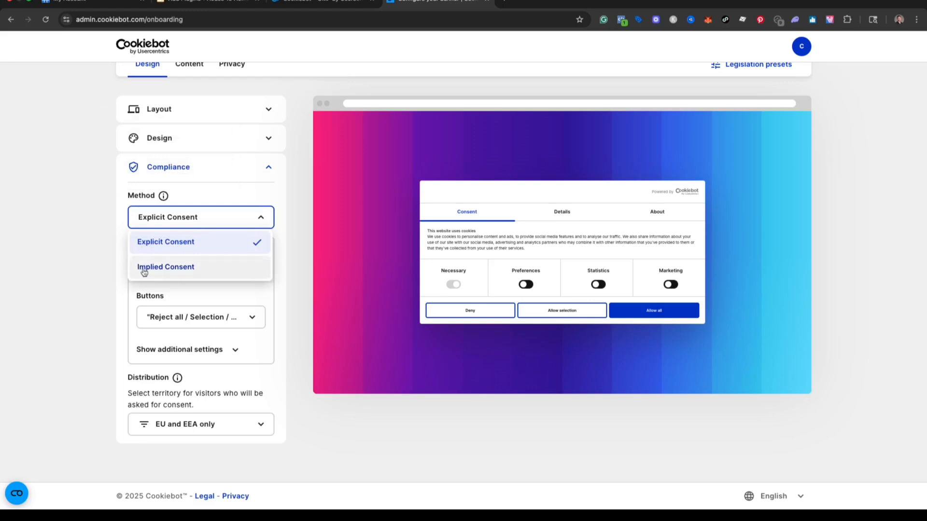
{"action": "left_click", "coordinate": [85, 213]}
{"action": "left_click", "coordinate": [184, 222]}
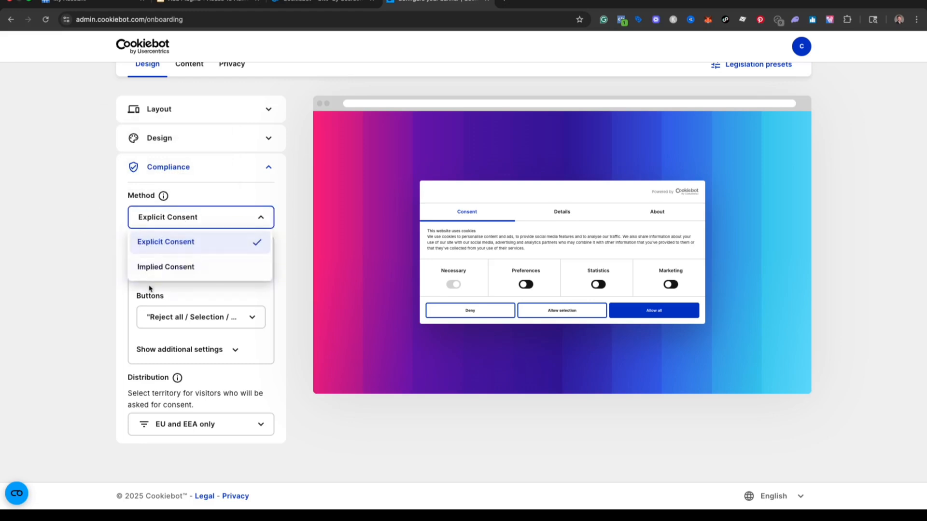
{"action": "left_click", "coordinate": [103, 255]}
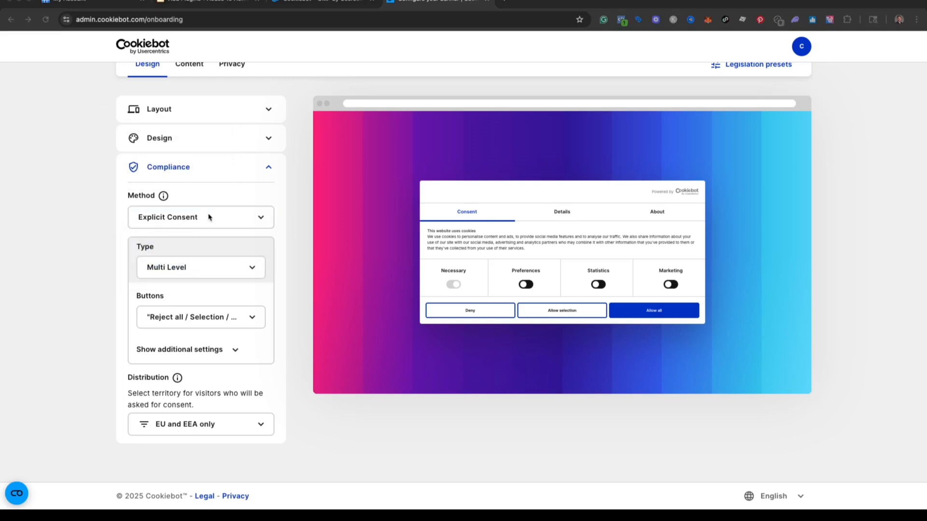
Try the Accept only, Accept/Decline, Inline multilevel and Do not sell or share (opt-in) consent types, and return to Multi Level.
{"action": "left_click", "coordinate": [215, 275]}
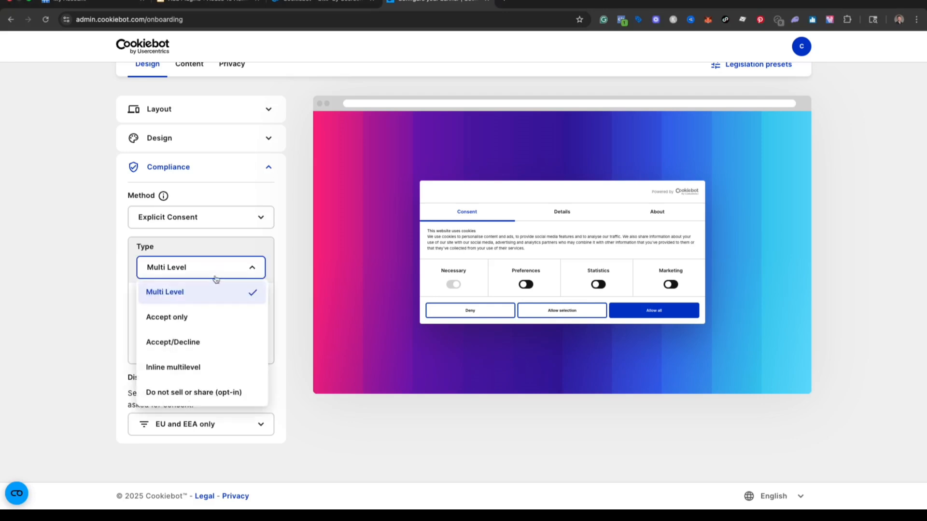
{"action": "left_click", "coordinate": [172, 319]}
{"action": "left_click", "coordinate": [231, 309]}
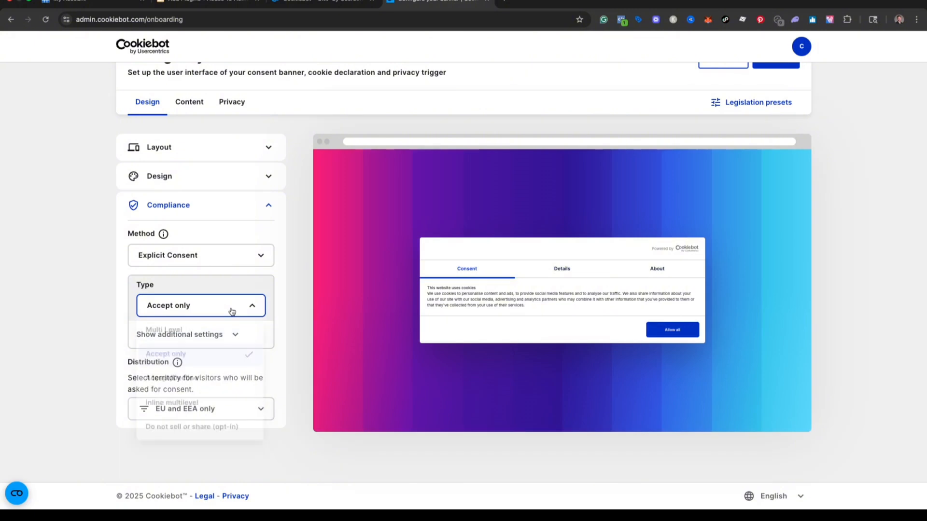
{"action": "left_click", "coordinate": [181, 380]}
{"action": "left_click", "coordinate": [205, 309]}
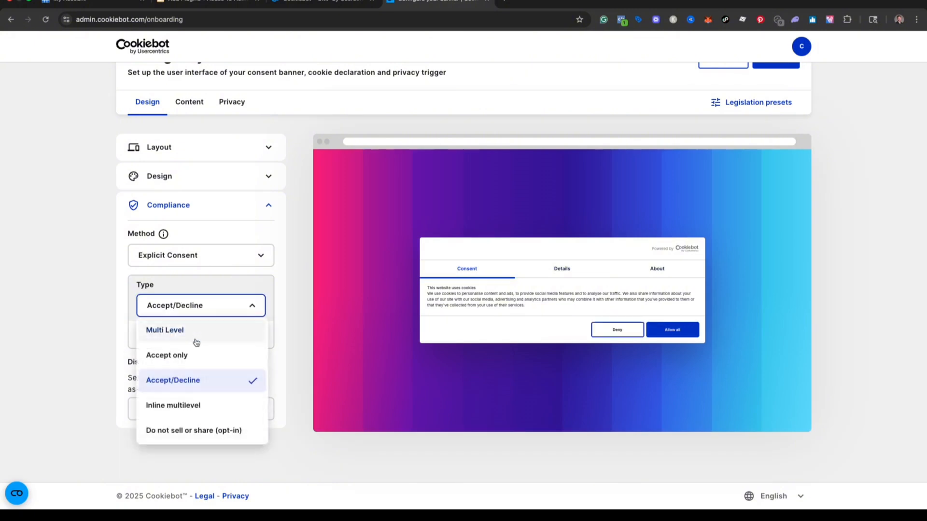
{"action": "left_click", "coordinate": [189, 406]}
{"action": "left_click", "coordinate": [223, 311]}
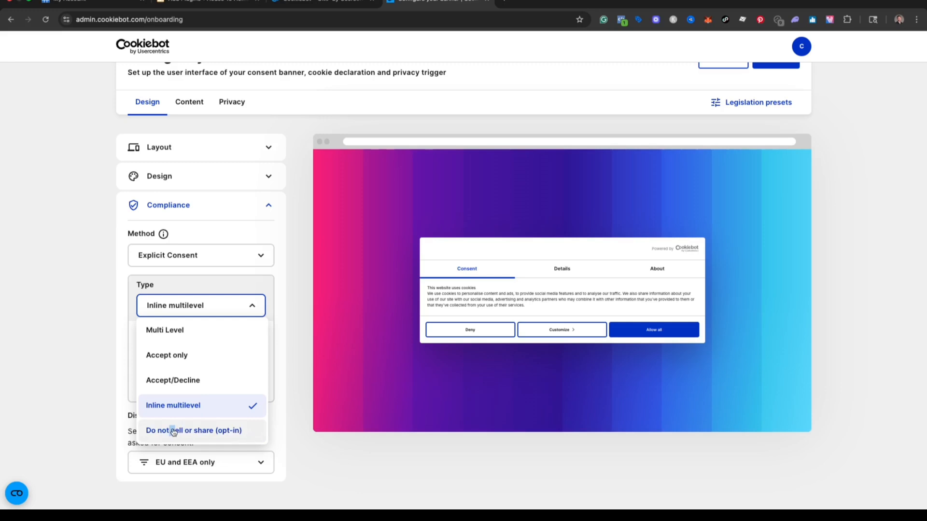
{"action": "left_click", "coordinate": [249, 434]}
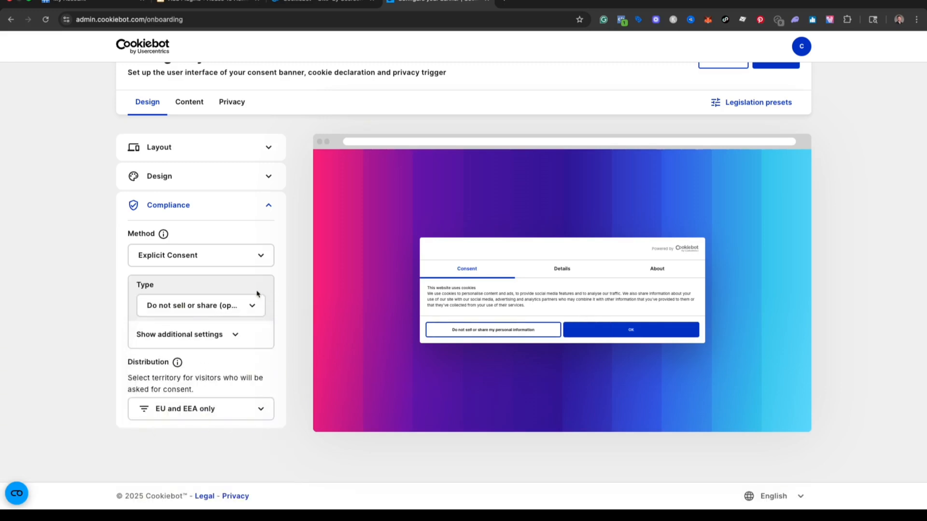
{"action": "left_click", "coordinate": [240, 306]}
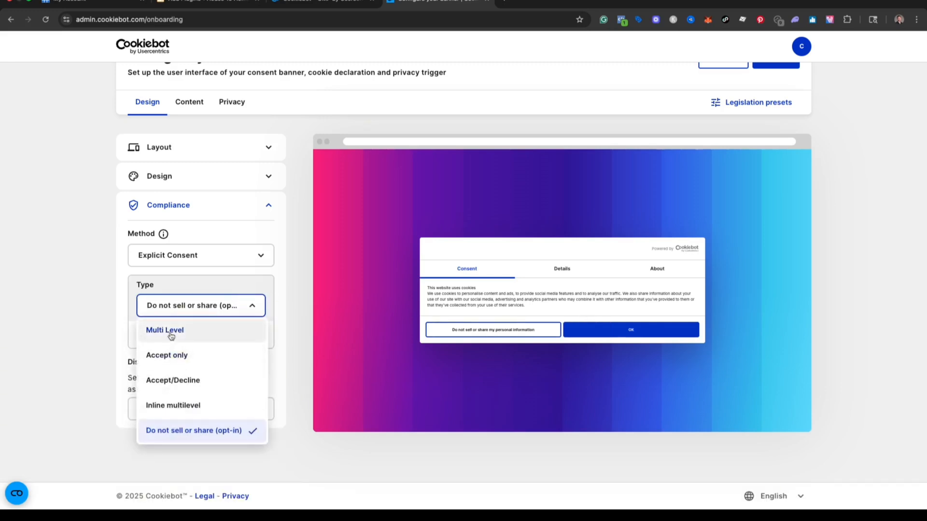
{"action": "left_click", "coordinate": [169, 333]}
{"action": "left_click", "coordinate": [239, 311]}
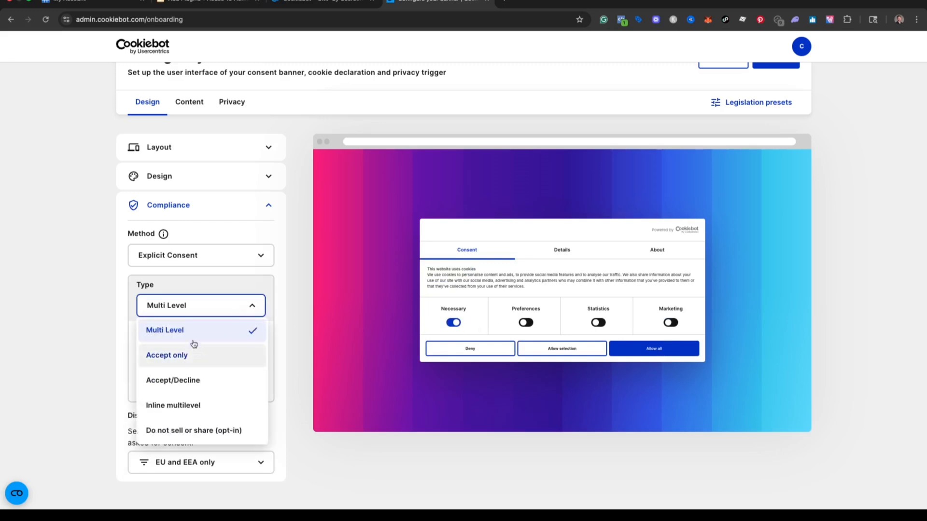
{"action": "left_click", "coordinate": [180, 356]}
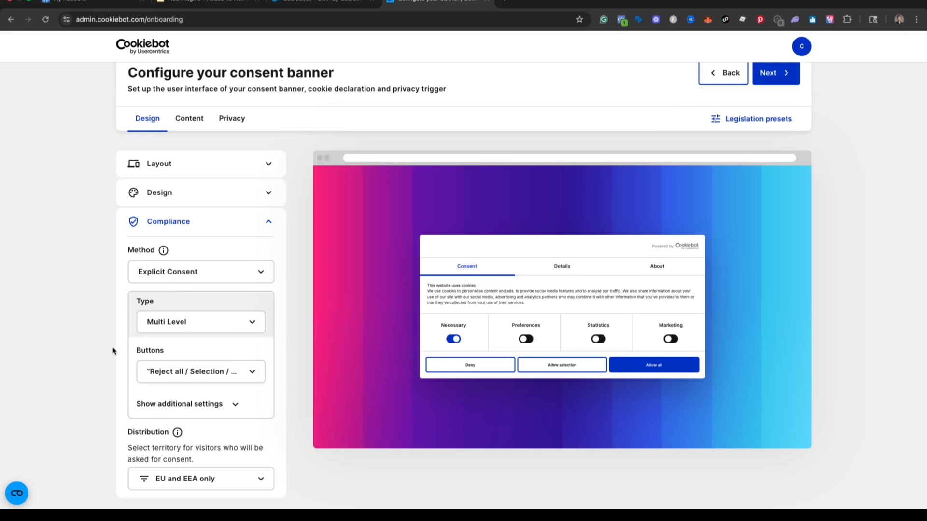
In the additional compliance settings, make Preferences, Statistics and Marketing checked by default.
{"action": "scroll", "coordinate": [256, 354], "scroll_direction": "down", "scroll_amount": 1}
{"action": "scroll", "coordinate": [241, 360], "scroll_direction": "down", "scroll_amount": 2}
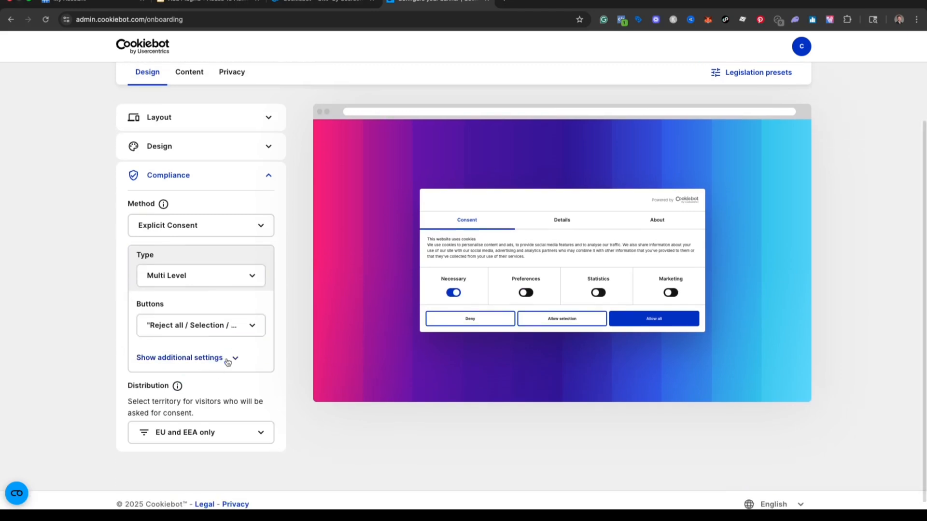
{"action": "left_click", "coordinate": [228, 361]}
{"action": "scroll", "coordinate": [224, 360], "scroll_direction": "down", "scroll_amount": 2}
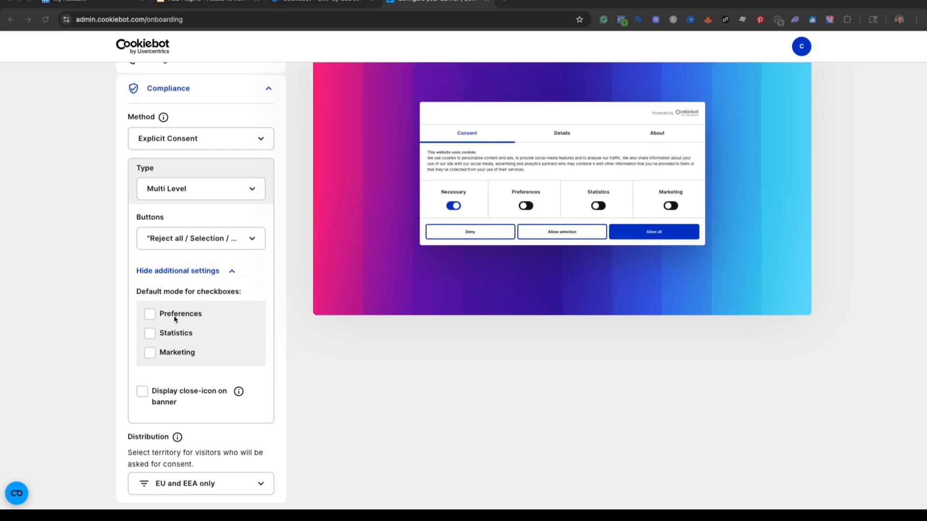
{"action": "left_click", "coordinate": [150, 315]}
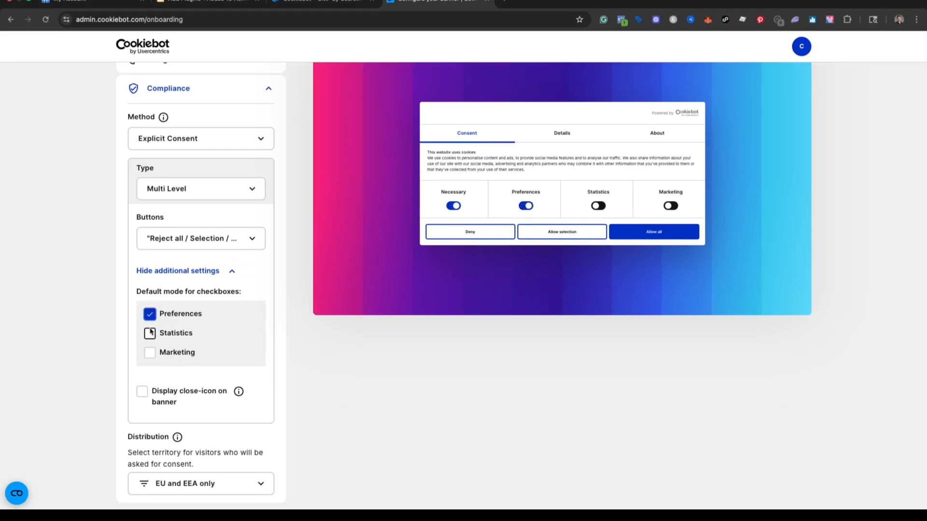
{"action": "left_click", "coordinate": [150, 334]}
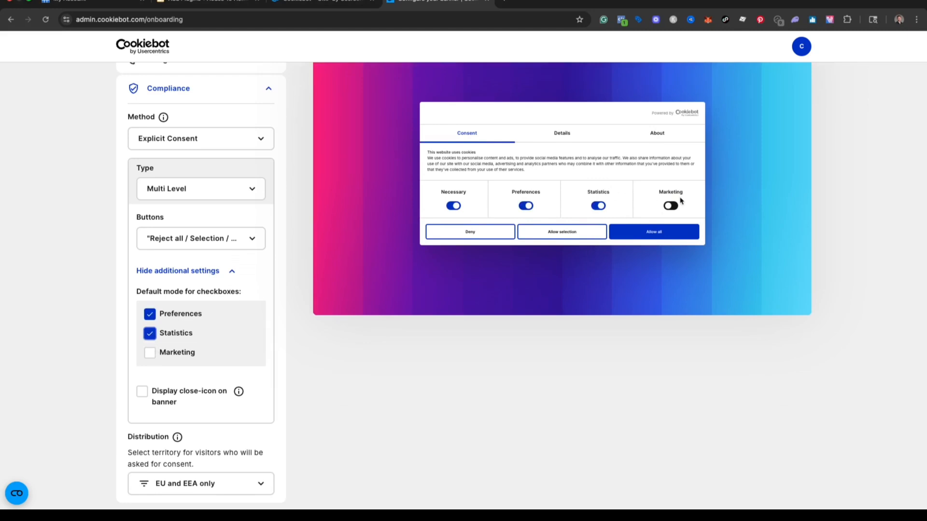
{"action": "scroll", "coordinate": [206, 376], "scroll_direction": "down", "scroll_amount": 1}
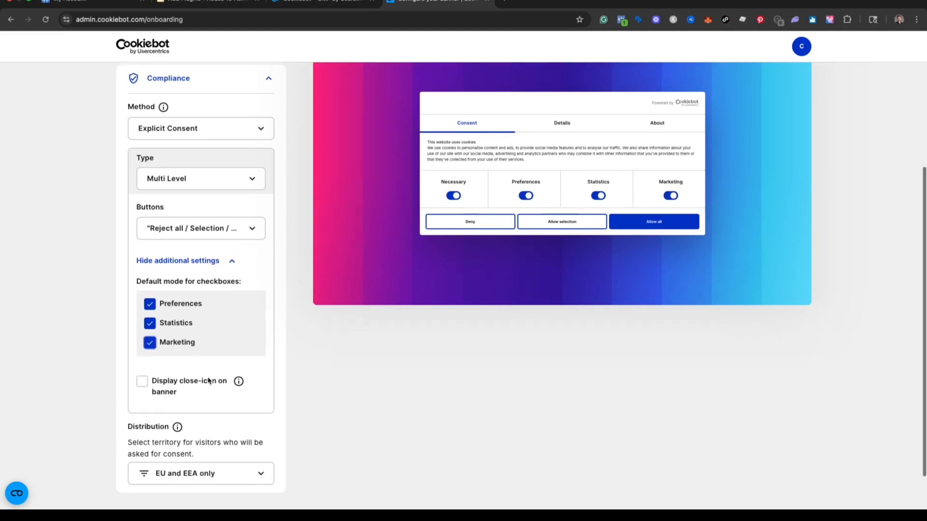
Try displaying the close-icon on the banner, and leave the option switched off.
{"action": "left_click", "coordinate": [142, 363]}
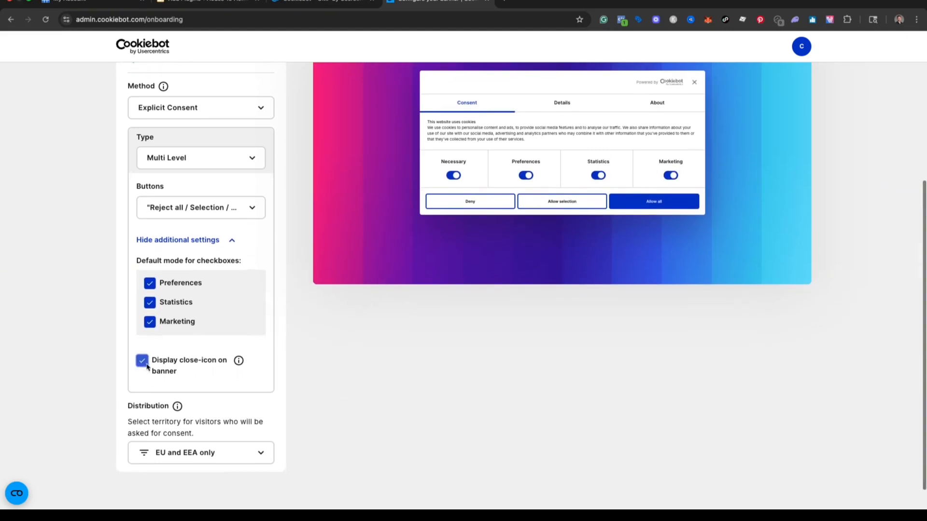
{"action": "scroll", "coordinate": [142, 372], "scroll_direction": "up", "scroll_amount": 1}
{"action": "left_click", "coordinate": [143, 393]}
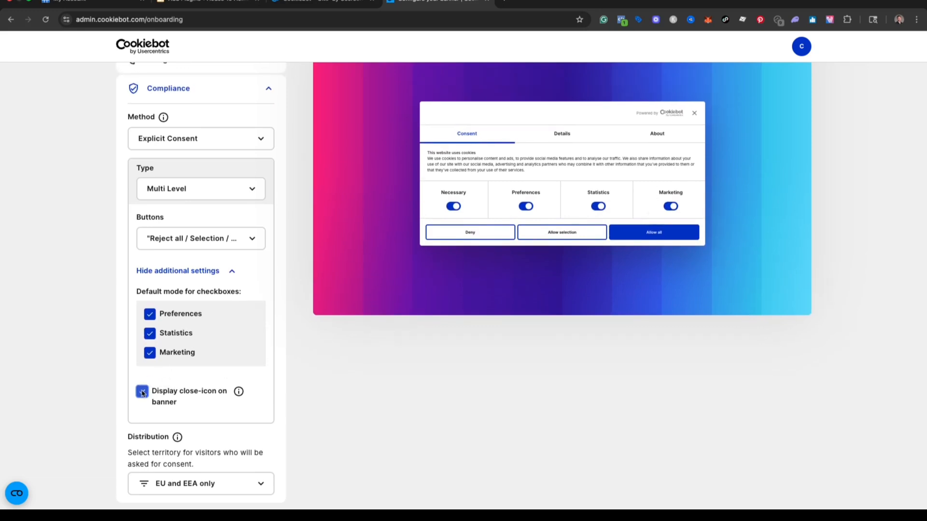
{"action": "left_click", "coordinate": [142, 392]}
{"action": "left_click", "coordinate": [142, 392]}
Examine the territories available for the banner's distribution, including the regions under Americas.
{"action": "scroll", "coordinate": [144, 386], "scroll_direction": "down", "scroll_amount": 2}
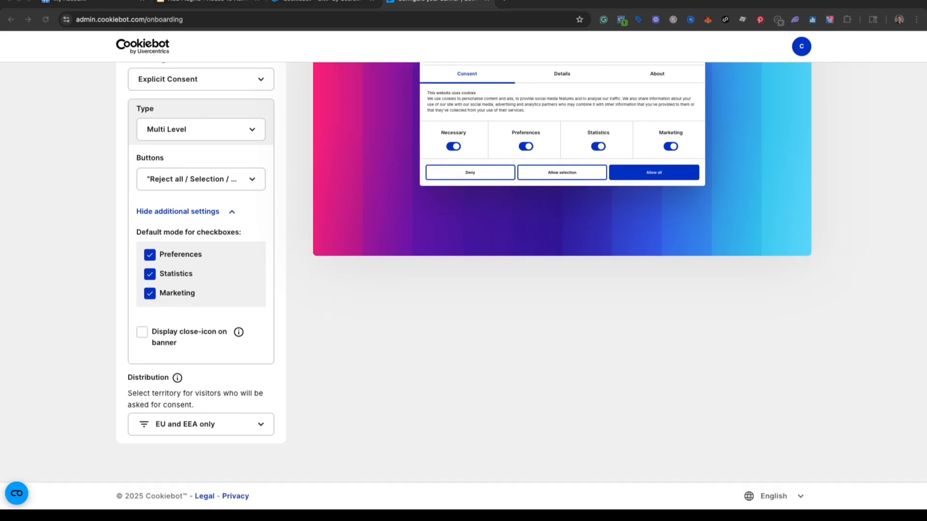
{"action": "left_click", "coordinate": [260, 430]}
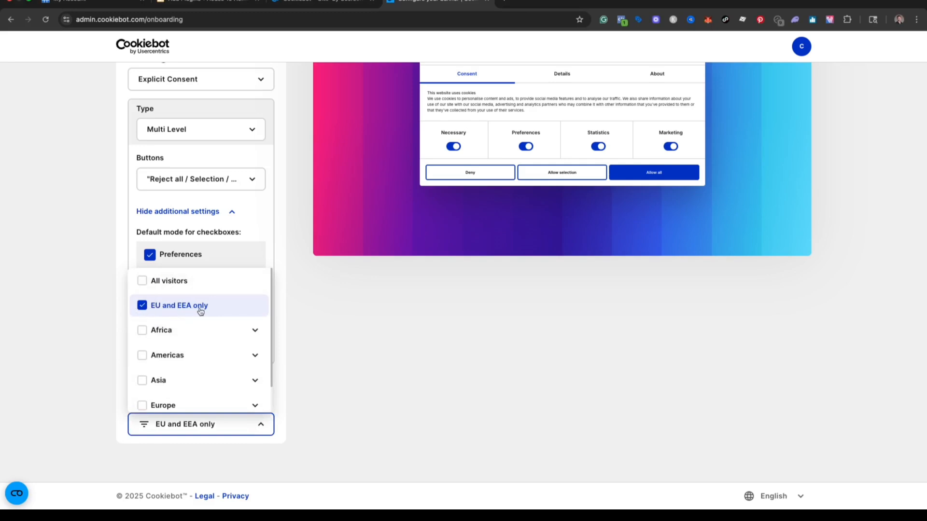
{"action": "scroll", "coordinate": [203, 344], "scroll_direction": "down", "scroll_amount": 1}
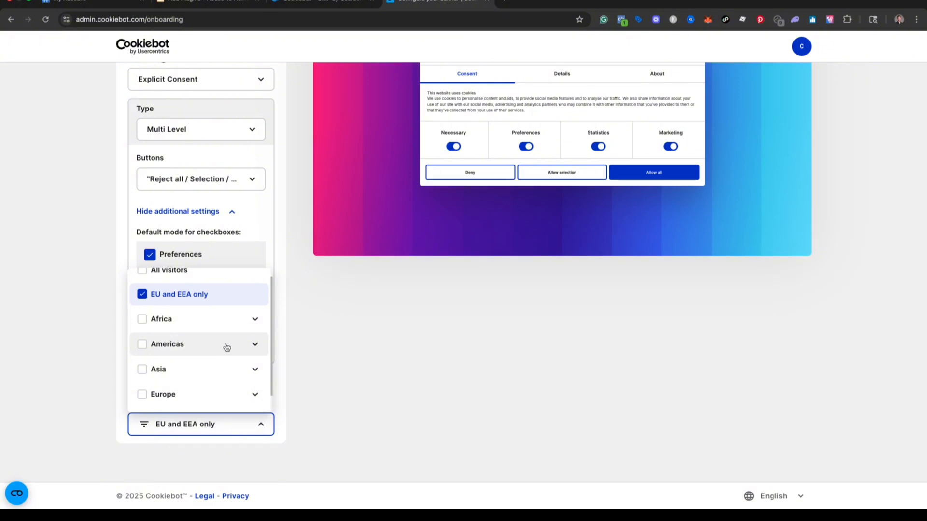
{"action": "left_click", "coordinate": [252, 345]}
{"action": "scroll", "coordinate": [250, 345], "scroll_direction": "down", "scroll_amount": 1}
{"action": "scroll", "coordinate": [243, 346], "scroll_direction": "down", "scroll_amount": 2}
{"action": "scroll", "coordinate": [244, 314], "scroll_direction": "up", "scroll_amount": 1}
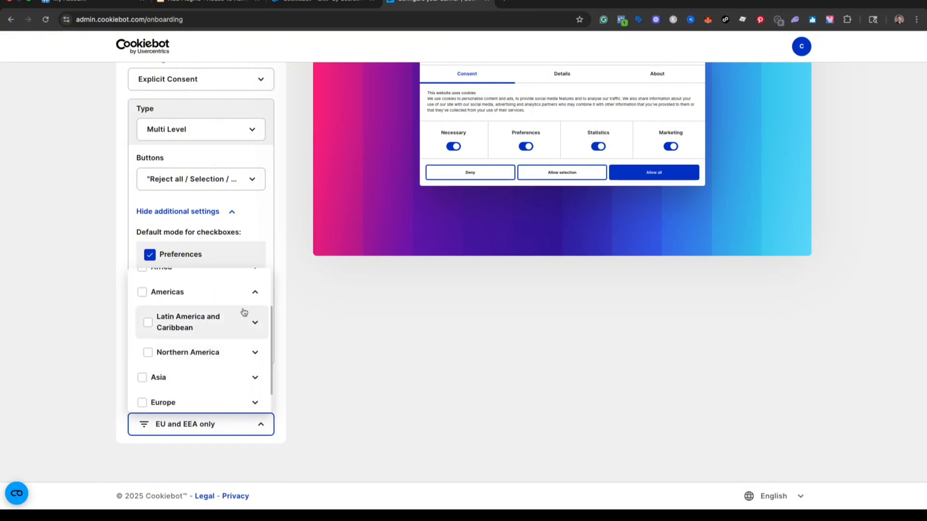
{"action": "left_click", "coordinate": [251, 291]}
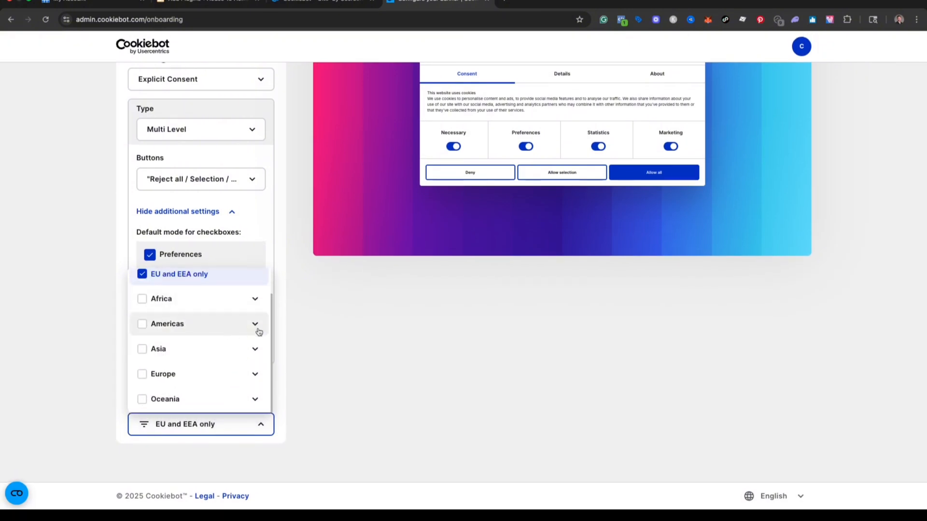
Set the banner's distribution territory to California, under United States in Northern America.
{"action": "left_click", "coordinate": [255, 328]}
{"action": "left_click", "coordinate": [247, 329]}
{"action": "scroll", "coordinate": [225, 348], "scroll_direction": "down", "scroll_amount": 1}
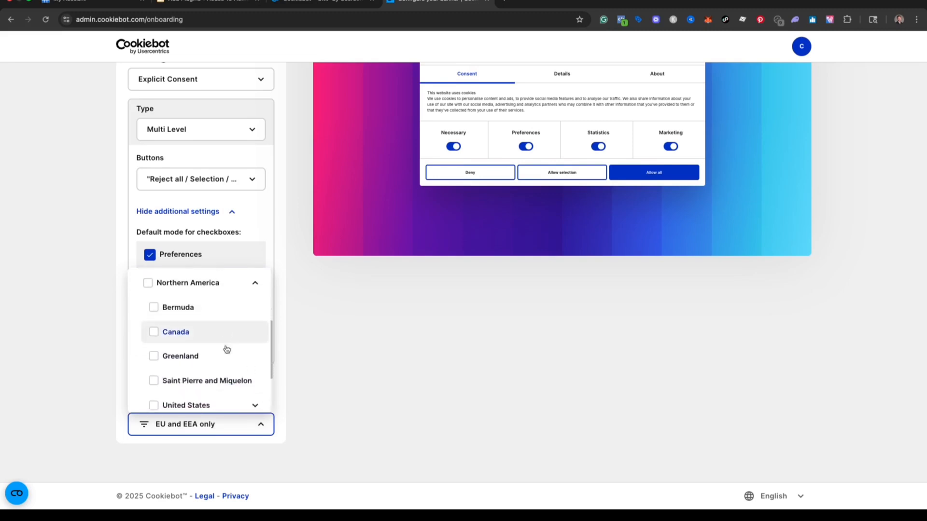
{"action": "scroll", "coordinate": [225, 347], "scroll_direction": "up", "scroll_amount": 1}
{"action": "scroll", "coordinate": [205, 333], "scroll_direction": "down", "scroll_amount": 2}
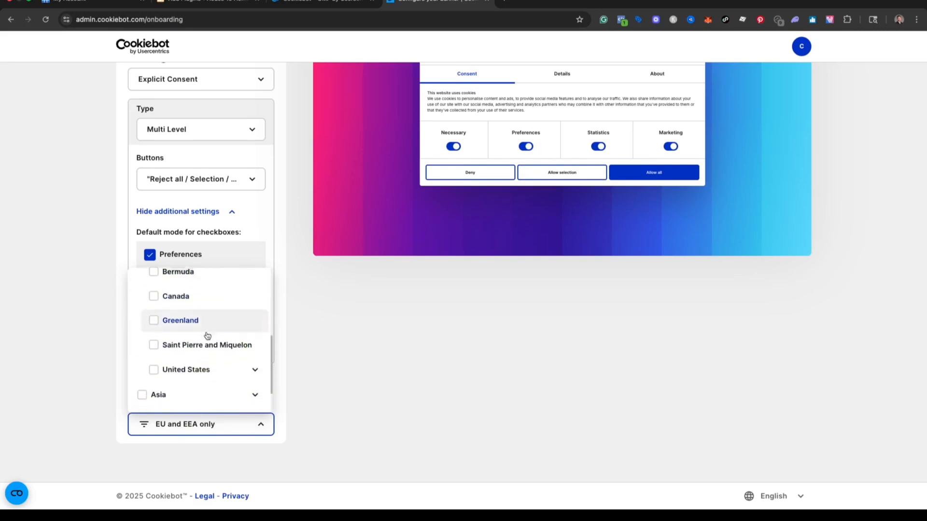
{"action": "left_click", "coordinate": [244, 330]}
{"action": "scroll", "coordinate": [223, 339], "scroll_direction": "down", "scroll_amount": 3}
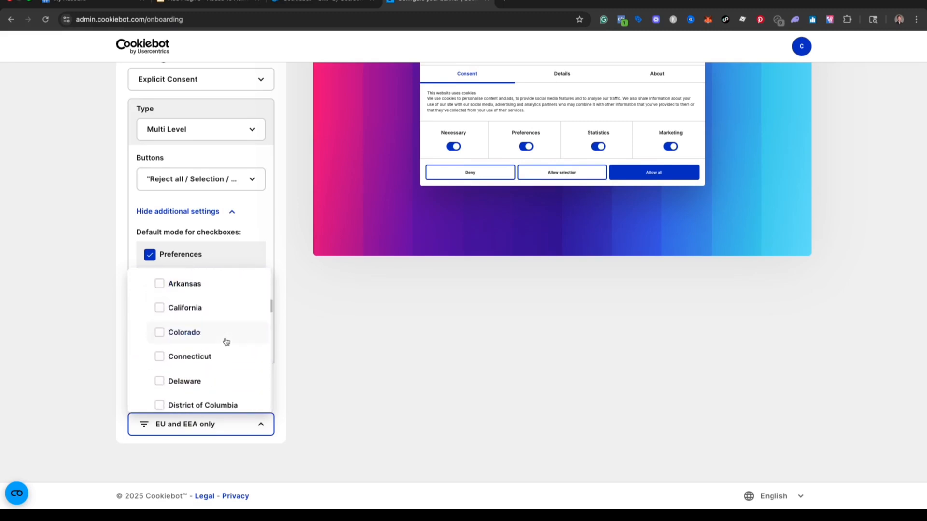
{"action": "left_click", "coordinate": [162, 309]}
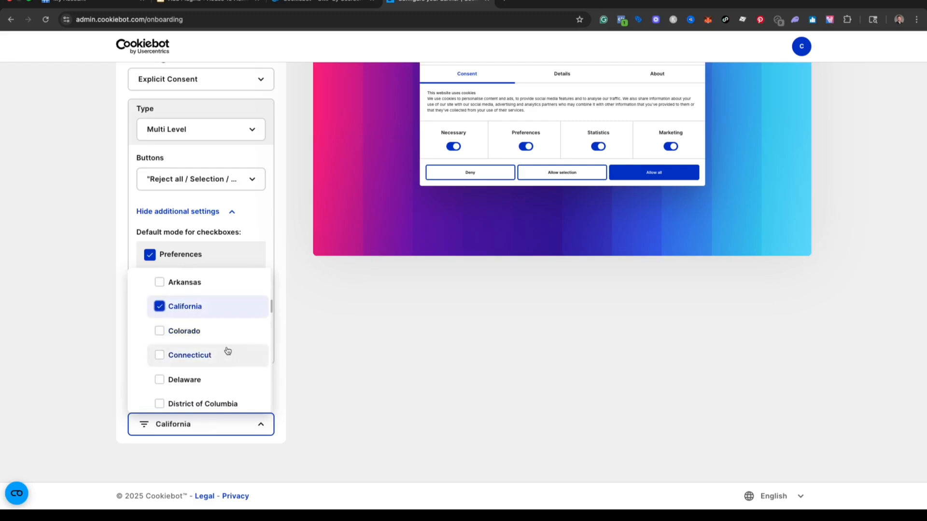
{"action": "scroll", "coordinate": [226, 348], "scroll_direction": "up", "scroll_amount": 3}
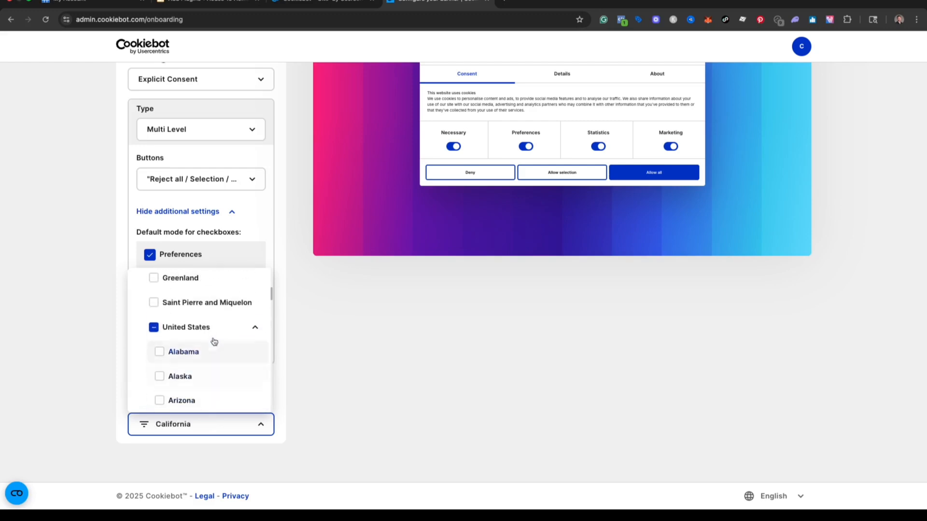
Extend the banner's distribution territory to the whole United States, including every state listed under it.
{"action": "left_click", "coordinate": [154, 333]}
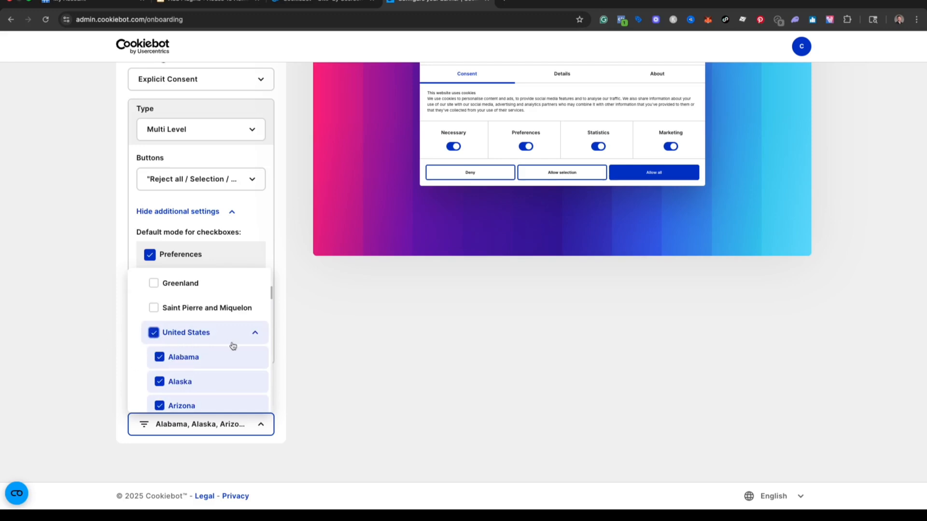
{"action": "scroll", "coordinate": [208, 355], "scroll_direction": "up", "scroll_amount": 5}
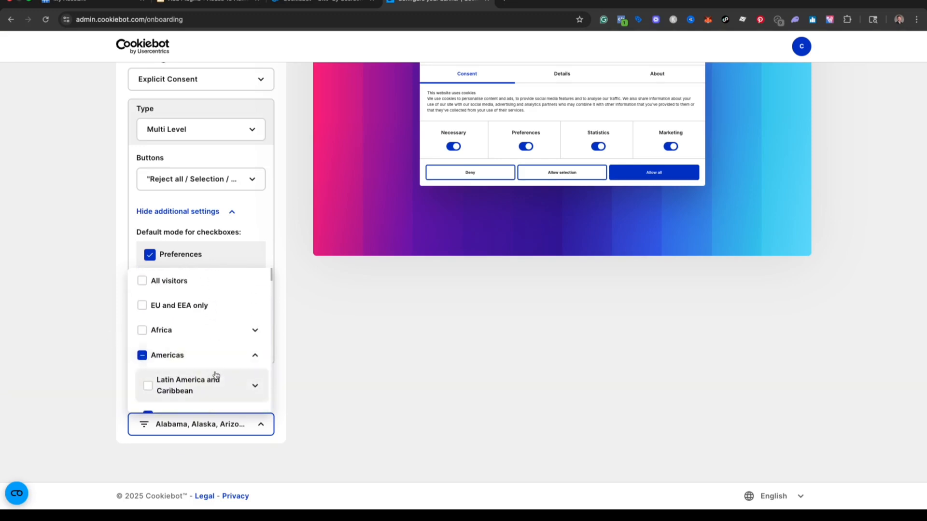
{"action": "left_click", "coordinate": [261, 430]}
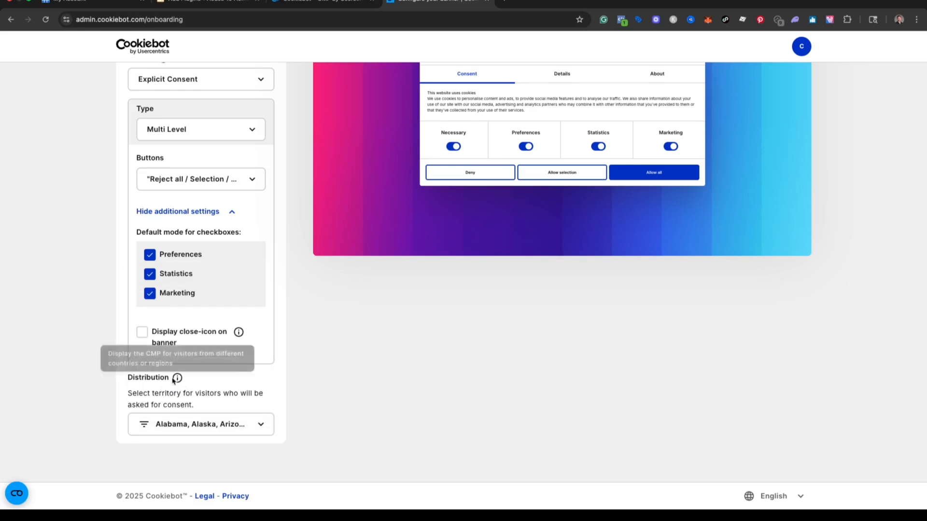
{"action": "left_click", "coordinate": [234, 430]}
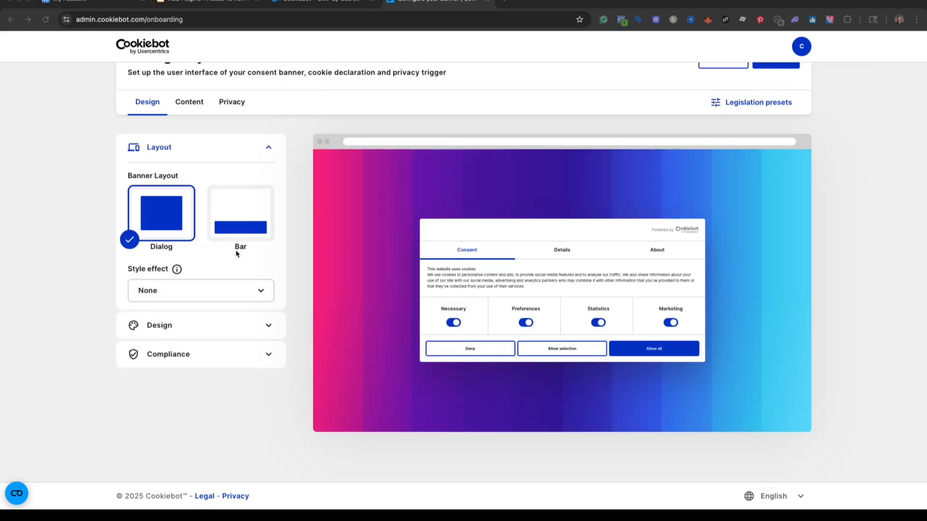
Examine the consent banner's language and content texts for each cookie category, and the privacy trigger settings.
{"action": "scroll", "coordinate": [190, 178], "scroll_direction": "up", "scroll_amount": 3}
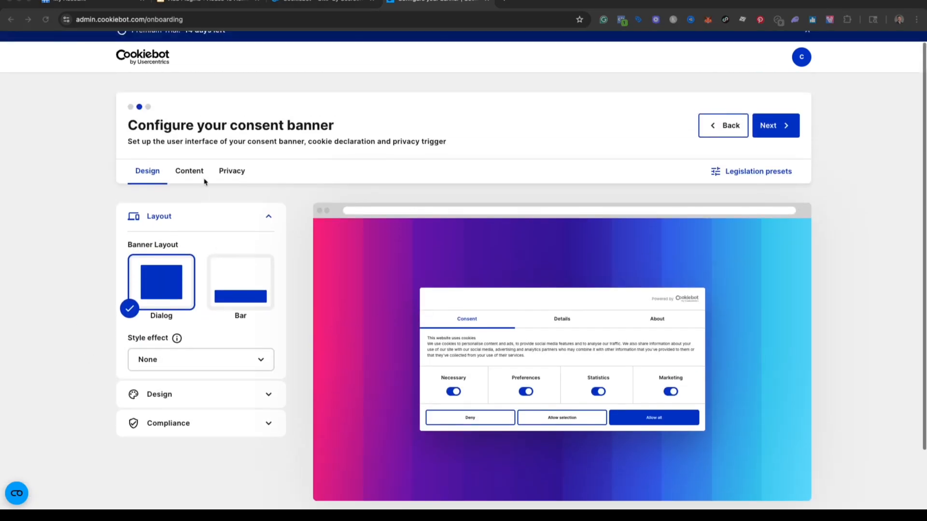
{"action": "left_click", "coordinate": [189, 177]}
{"action": "scroll", "coordinate": [185, 180], "scroll_direction": "down", "scroll_amount": 10}
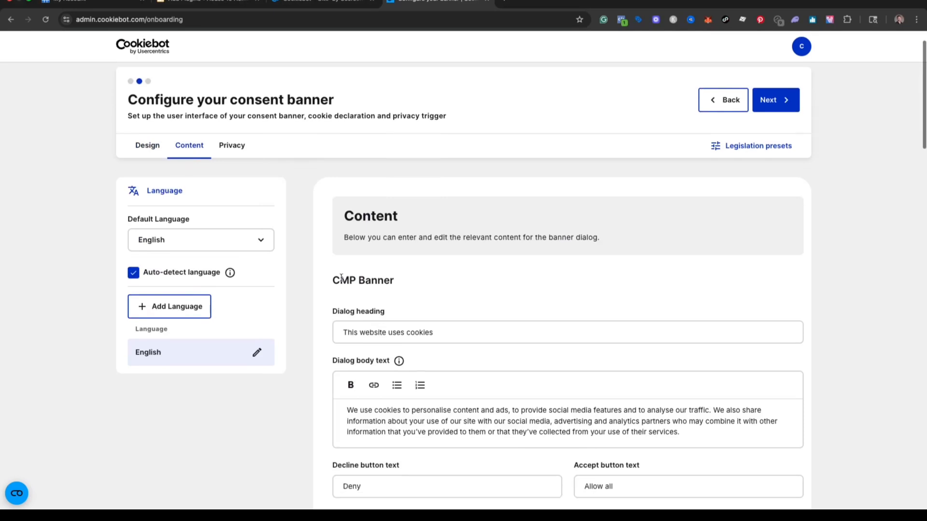
{"action": "scroll", "coordinate": [367, 285], "scroll_direction": "down", "scroll_amount": 11}
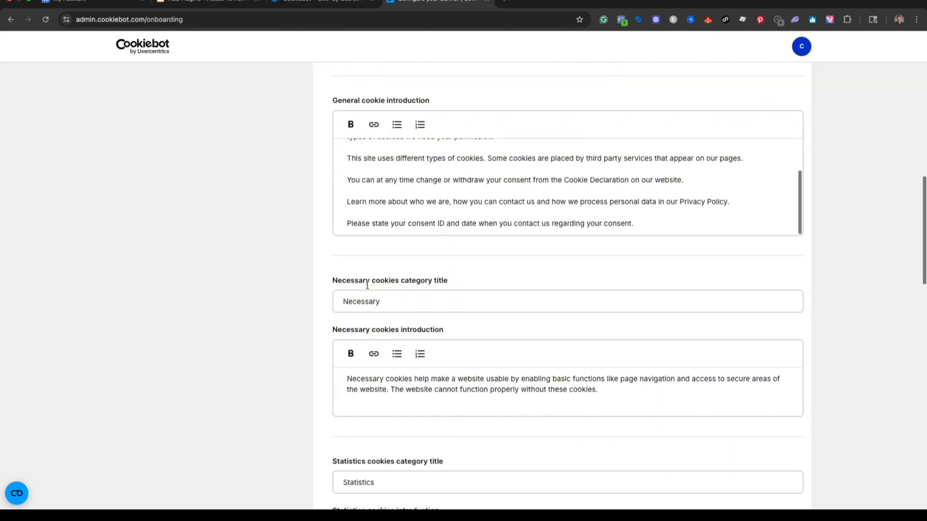
{"action": "scroll", "coordinate": [339, 310], "scroll_direction": "down", "scroll_amount": 7}
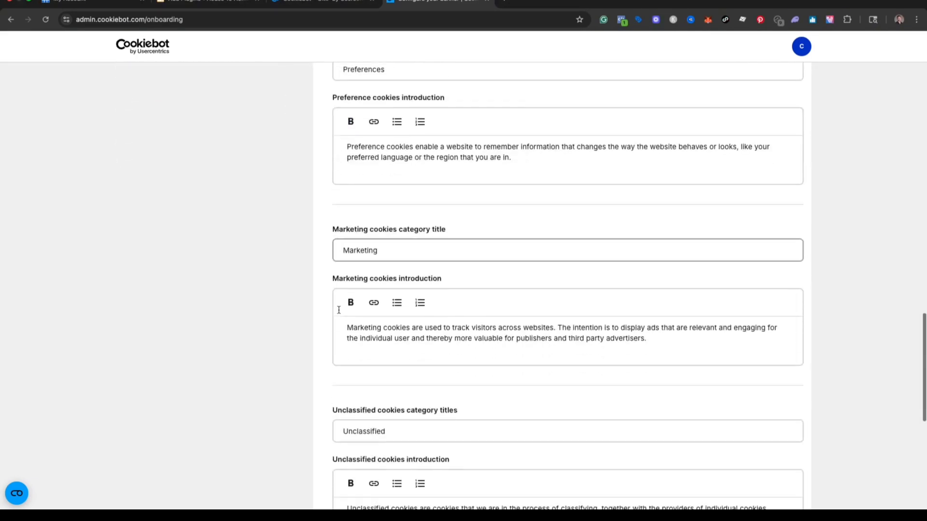
{"action": "scroll", "coordinate": [339, 311], "scroll_direction": "up", "scroll_amount": 20}
{"action": "scroll", "coordinate": [339, 307], "scroll_direction": "up", "scroll_amount": 3}
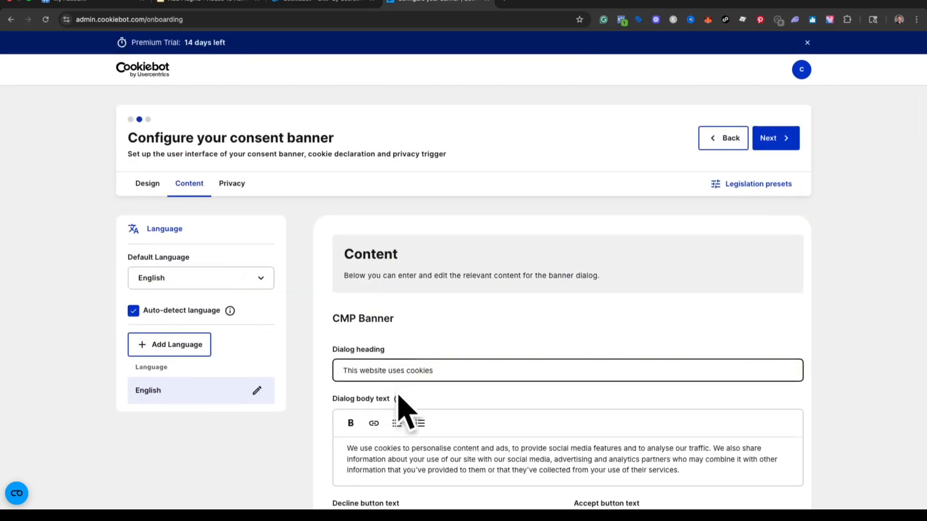
{"action": "left_click", "coordinate": [235, 191]}
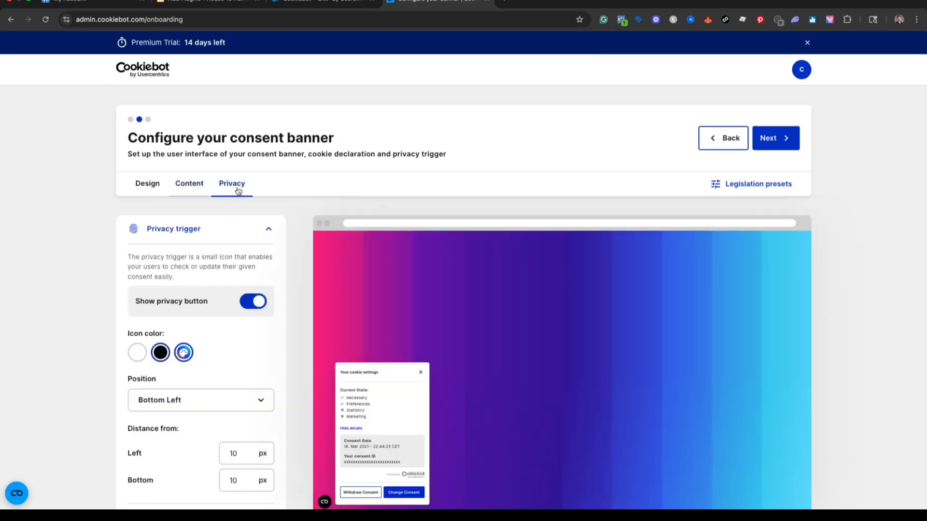
{"action": "scroll", "coordinate": [372, 285], "scroll_direction": "down", "scroll_amount": 3}
{"action": "scroll", "coordinate": [338, 280], "scroll_direction": "up", "scroll_amount": 3}
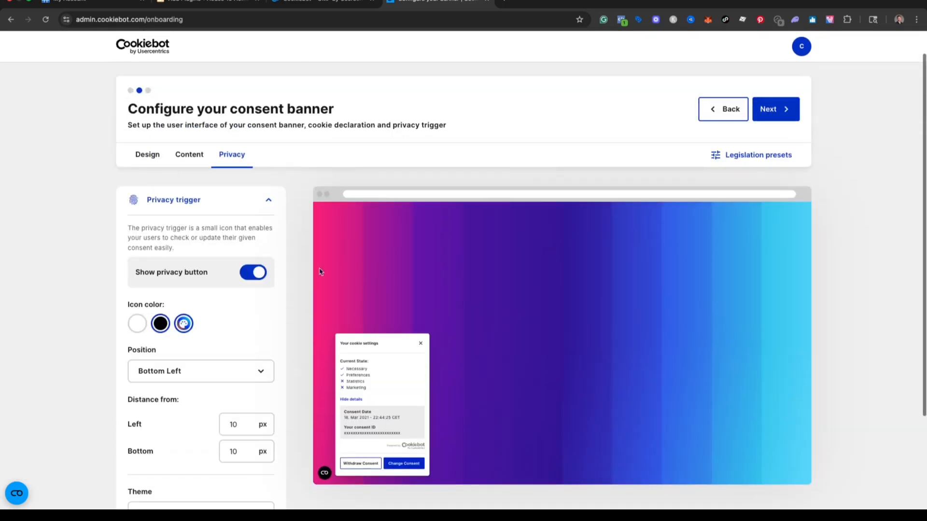
{"action": "left_click", "coordinate": [180, 158]}
Proceed to the banner's implementation stage and open the WordPress guide from the other installation guides.
{"action": "left_click", "coordinate": [780, 118]}
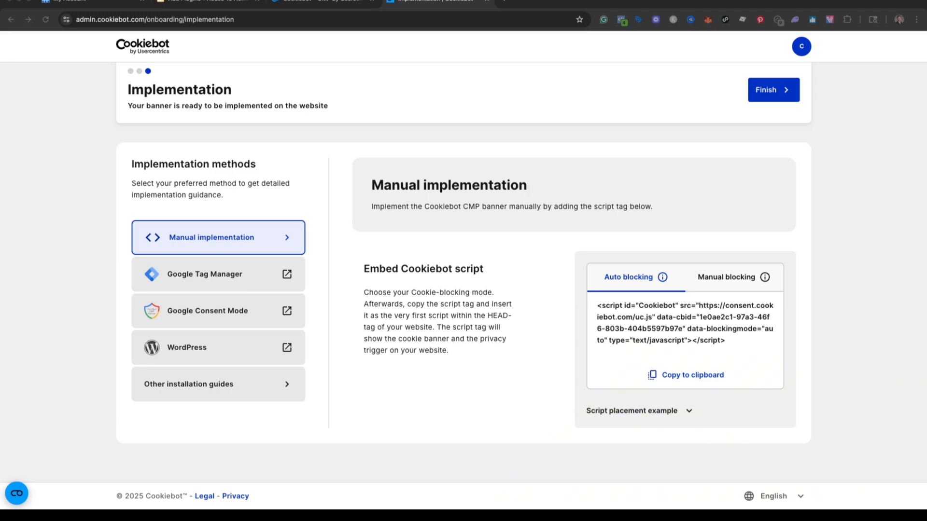
{"action": "left_click", "coordinate": [213, 385]}
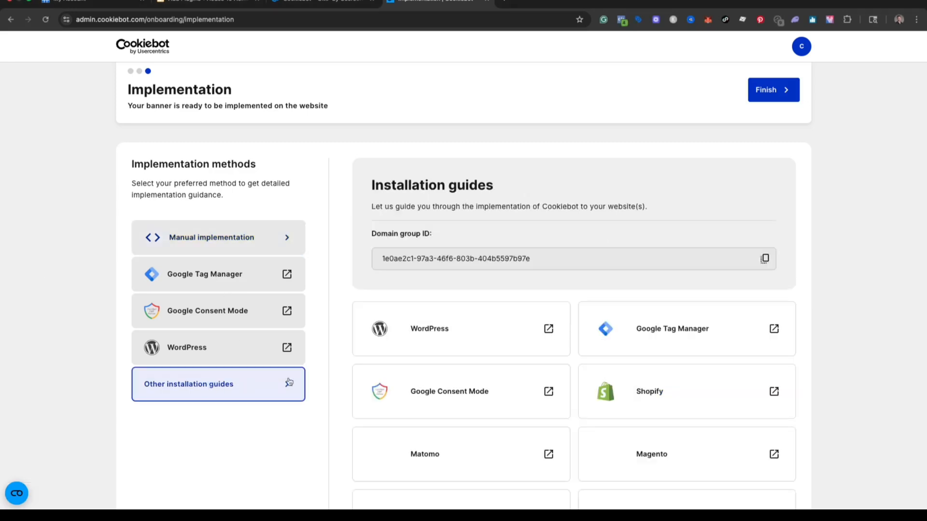
{"action": "scroll", "coordinate": [471, 348], "scroll_direction": "down", "scroll_amount": 1}
{"action": "scroll", "coordinate": [474, 313], "scroll_direction": "down", "scroll_amount": 5}
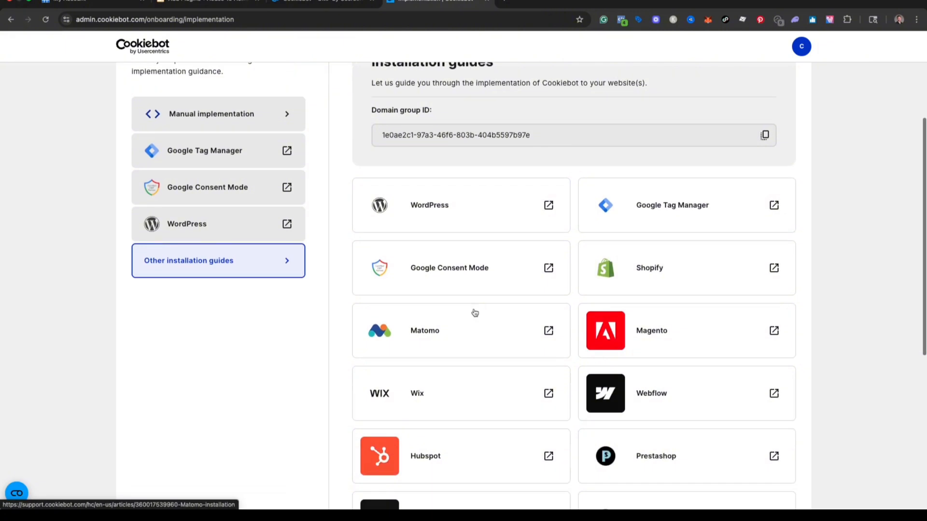
{"action": "scroll", "coordinate": [475, 313], "scroll_direction": "down", "scroll_amount": 3}
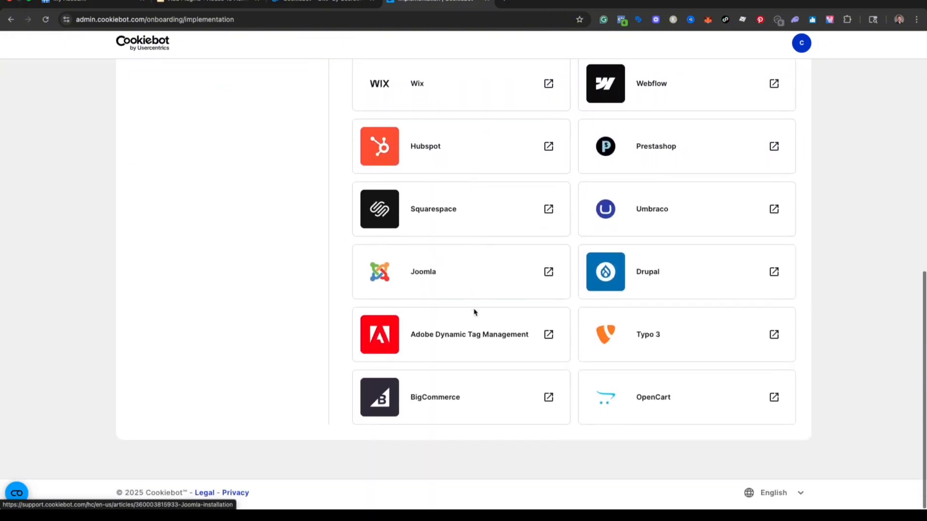
{"action": "scroll", "coordinate": [475, 313], "scroll_direction": "up", "scroll_amount": 5}
{"action": "scroll", "coordinate": [474, 313], "scroll_direction": "up", "scroll_amount": 2}
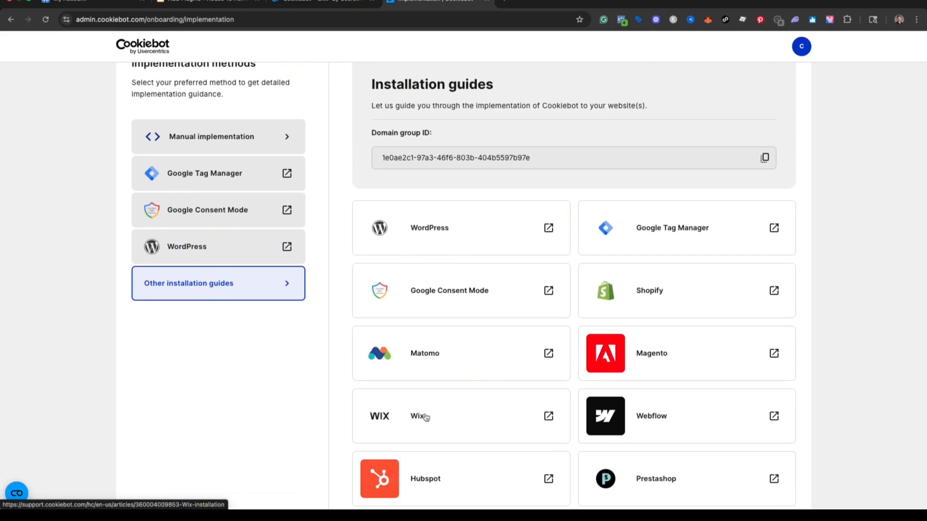
{"action": "scroll", "coordinate": [472, 408], "scroll_direction": "up", "scroll_amount": 3}
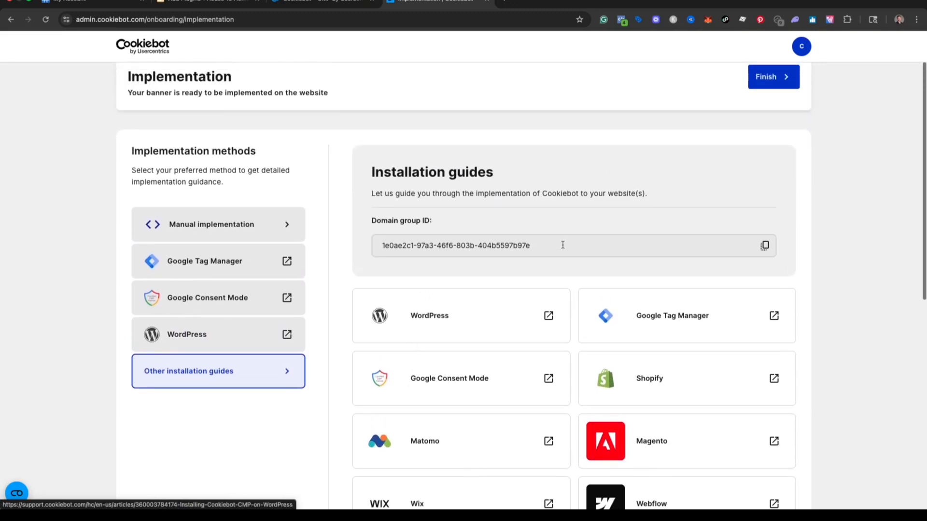
{"action": "left_click_drag", "start_coordinate": [563, 245], "coordinate": [368, 249]}
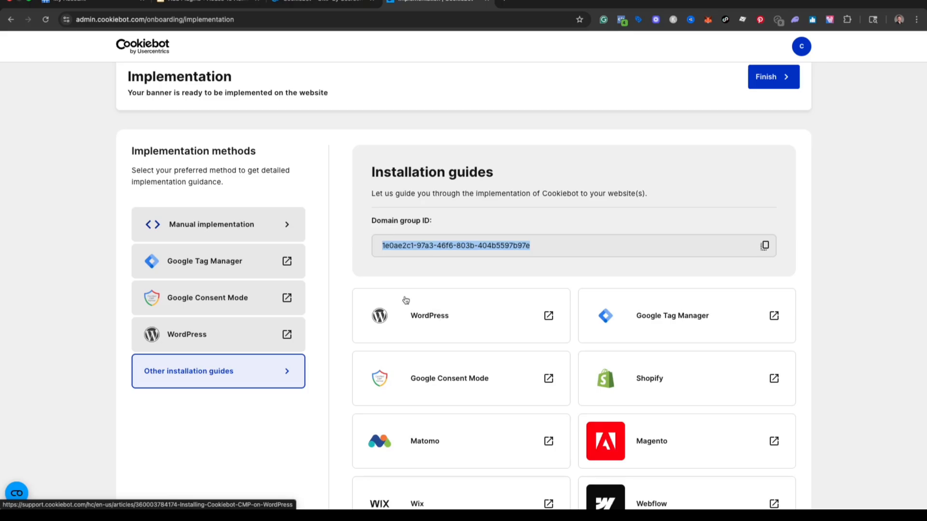
{"action": "left_click", "coordinate": [434, 312]}
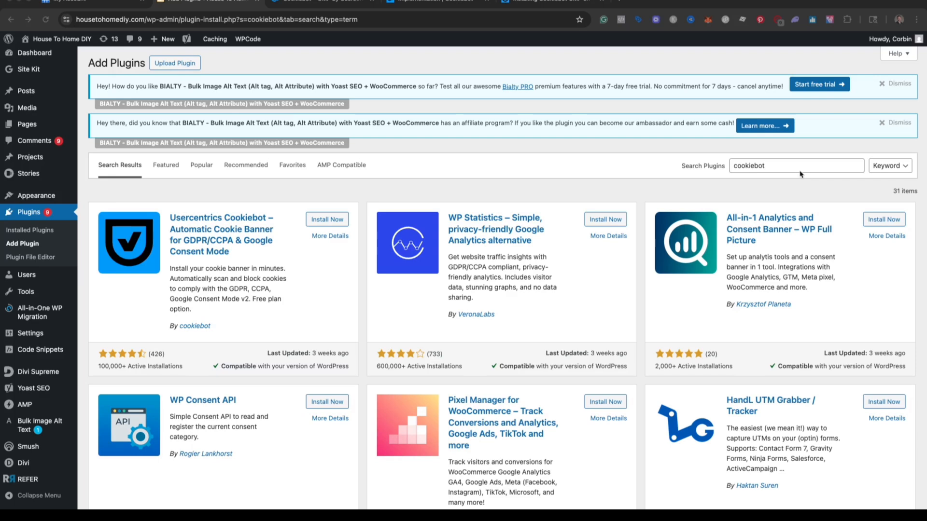
In the WordPress admin, install and activate the Usercentrics Cookiebot plugin from the "cookiebot" plugin search.
{"action": "left_click_drag", "start_coordinate": [781, 166], "coordinate": [729, 166]}
{"action": "left_click", "coordinate": [655, 183]}
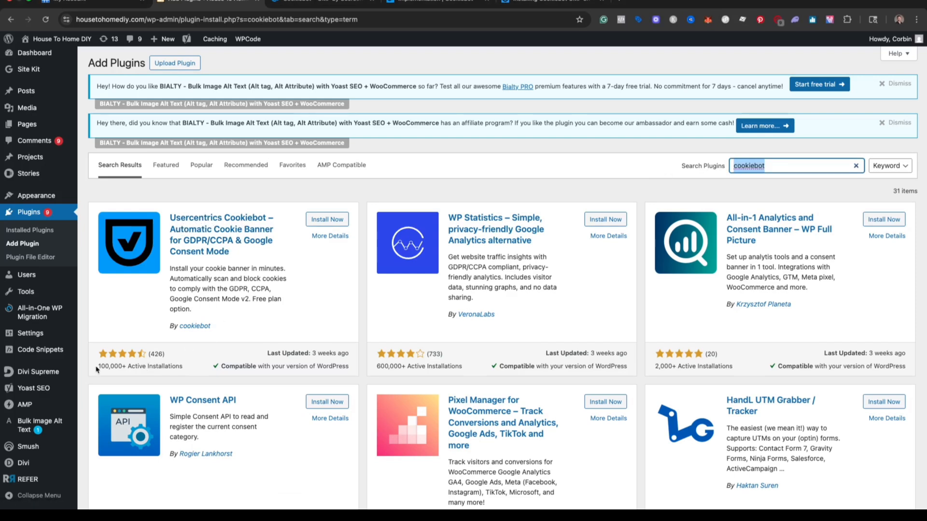
{"action": "left_click_drag", "start_coordinate": [141, 372], "coordinate": [172, 370]}
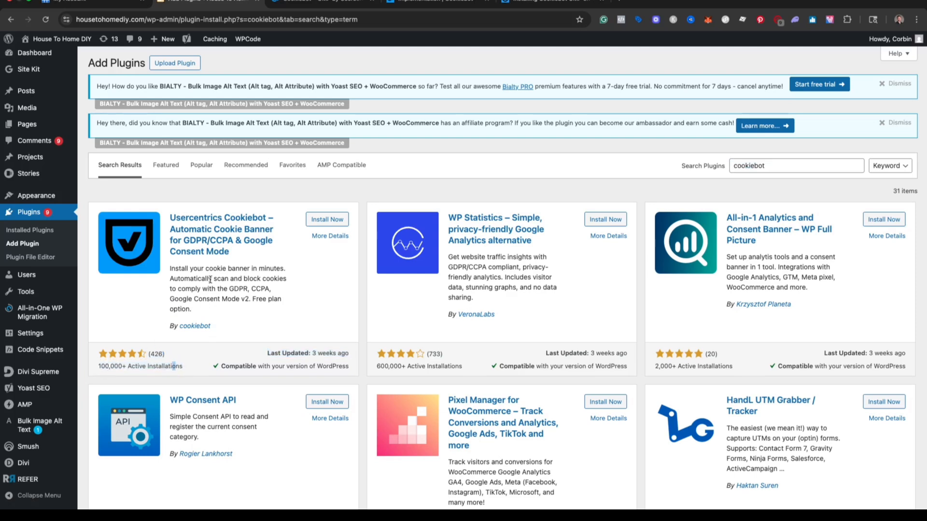
{"action": "left_click", "coordinate": [319, 221]}
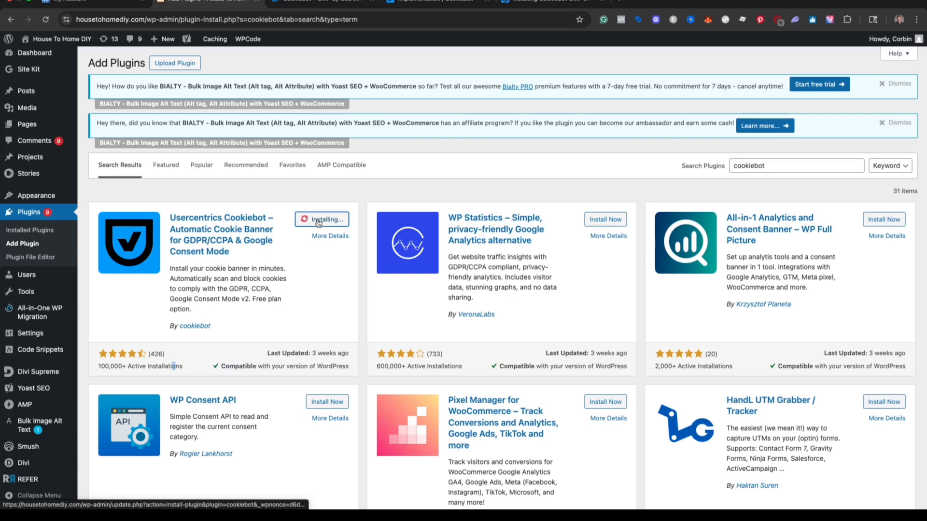
{"action": "left_click", "coordinate": [325, 222]}
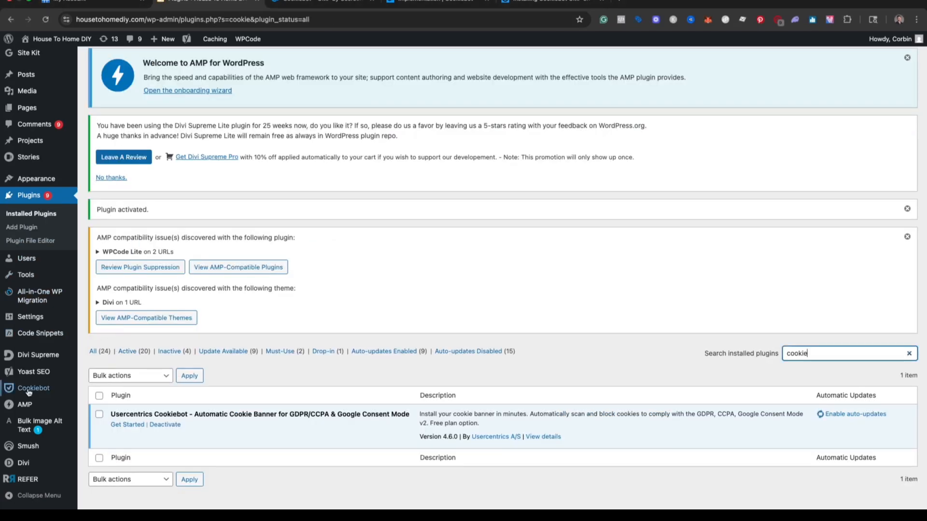
Open the Cookiebot plugin's account connection settings in WordPress, and copy the domain group ID from the Cookiebot implementation page.
{"action": "mouse_move", "coordinate": [30, 389]}
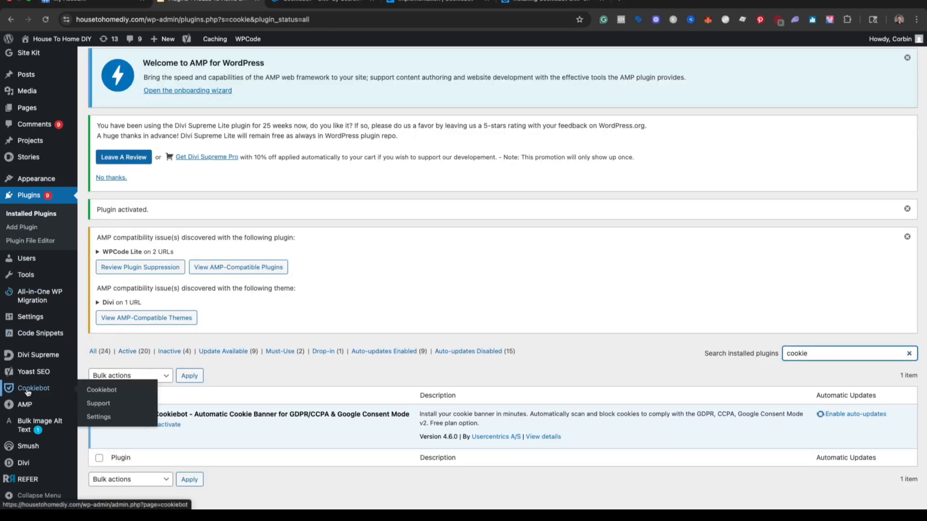
{"action": "left_click", "coordinate": [101, 391]}
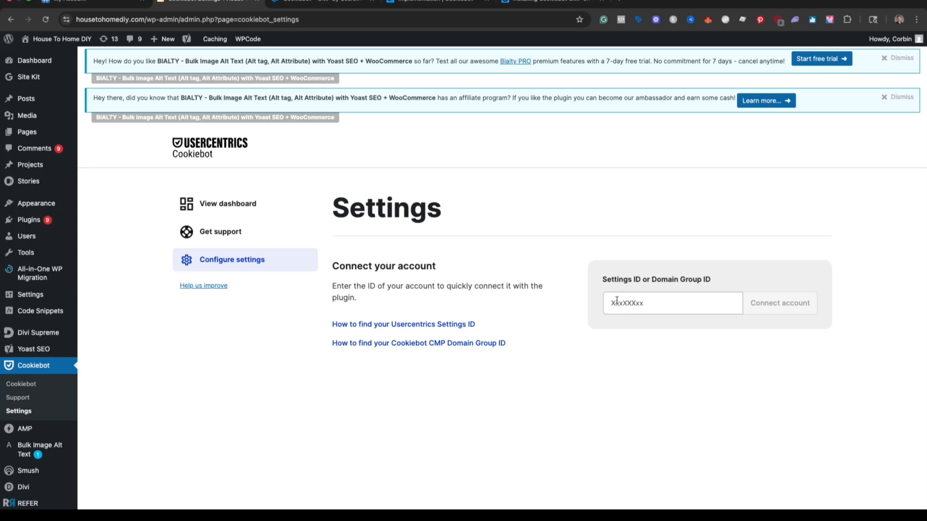
{"action": "left_click", "coordinate": [370, 5]}
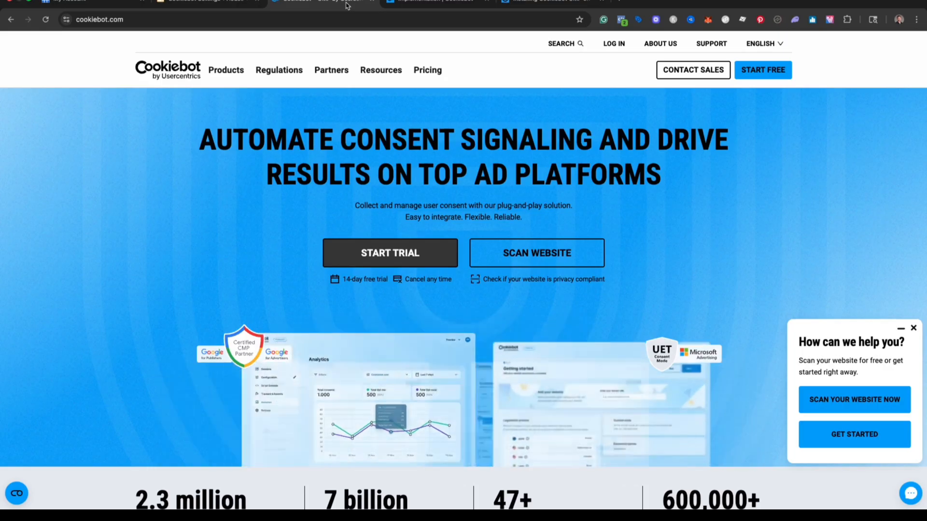
{"action": "left_click", "coordinate": [427, 6]}
{"action": "left_click_drag", "start_coordinate": [548, 245], "coordinate": [380, 243]}
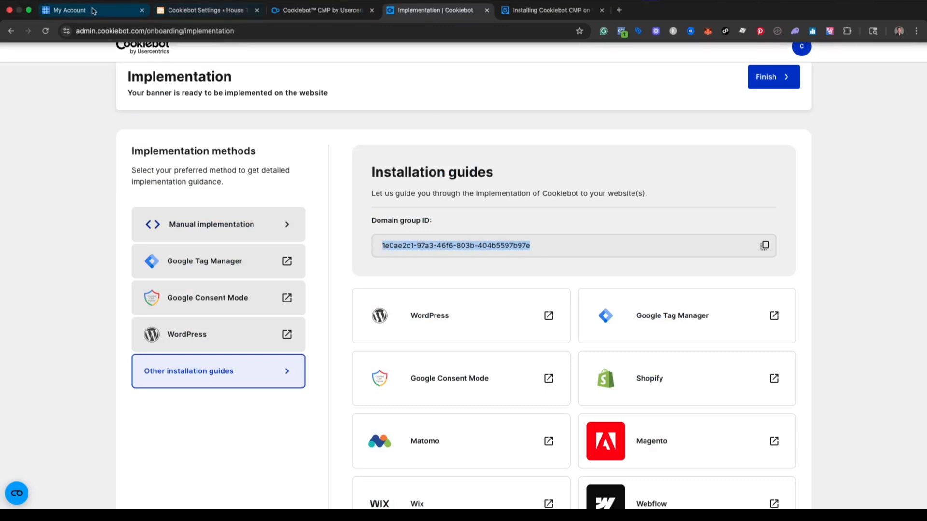
Paste the domain group ID into the WordPress plugin's settings and connect the Cookiebot account.
{"action": "left_click", "coordinate": [208, 2]}
{"action": "type", "text": "e2c1-97a3-46f6-803b-404b559"}
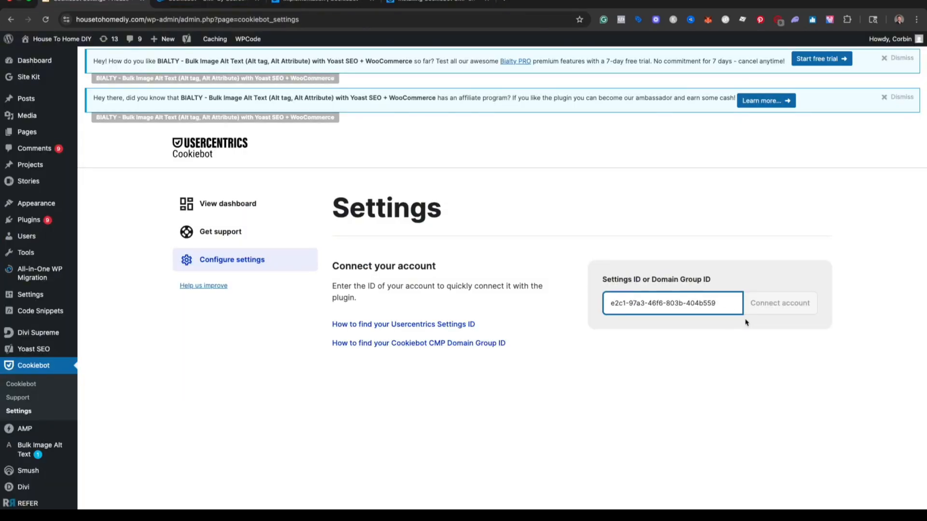
{"action": "left_click", "coordinate": [768, 304]}
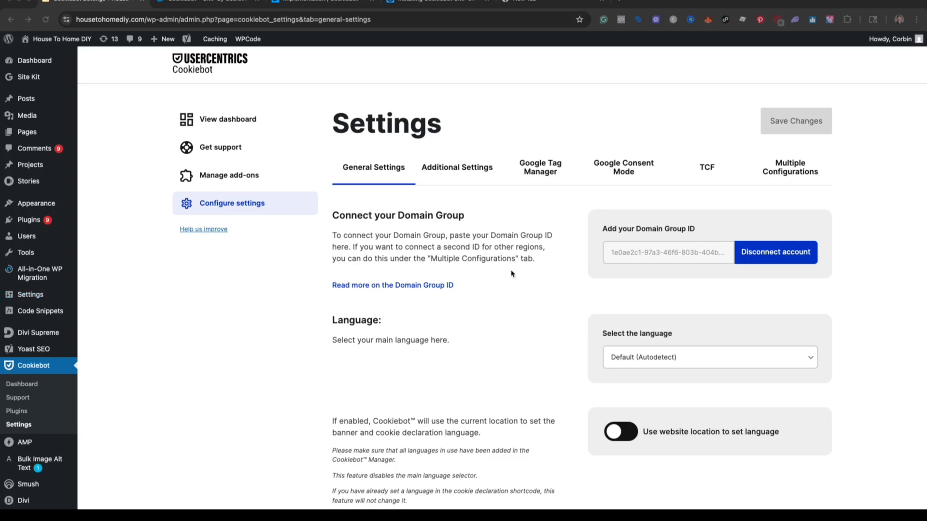
Examine the plugin's general settings for language and cookie-blocking, its additional settings, and its Google Consent Mode options.
{"action": "scroll", "coordinate": [512, 278], "scroll_direction": "down", "scroll_amount": 2}
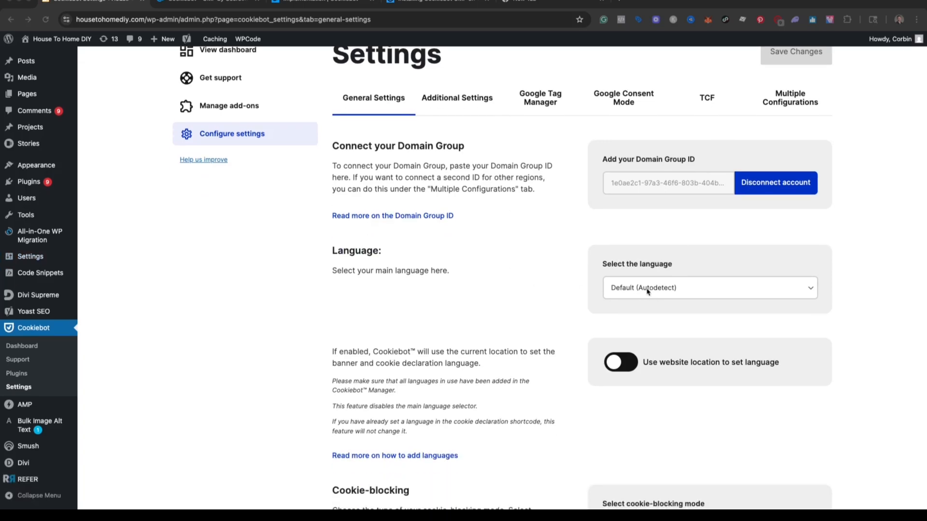
{"action": "scroll", "coordinate": [626, 290], "scroll_direction": "down", "scroll_amount": 4}
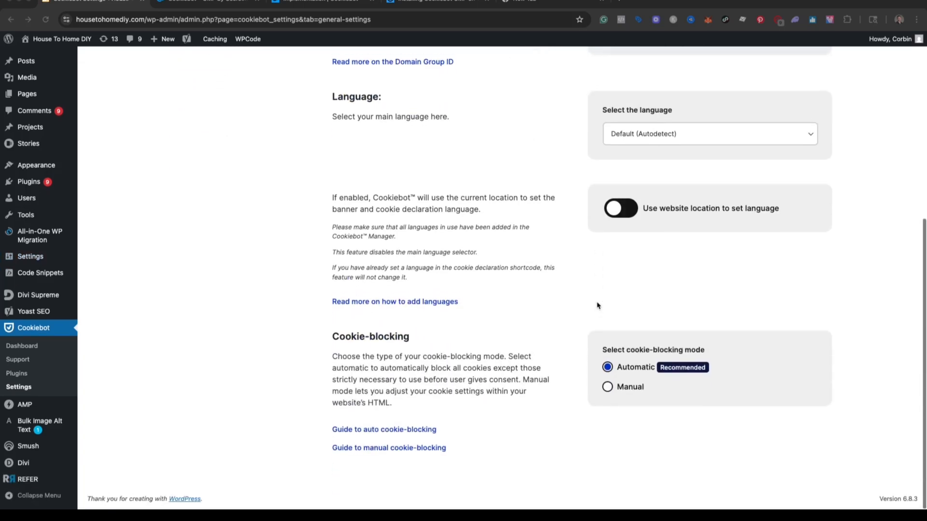
{"action": "scroll", "coordinate": [487, 395], "scroll_direction": "up", "scroll_amount": 8}
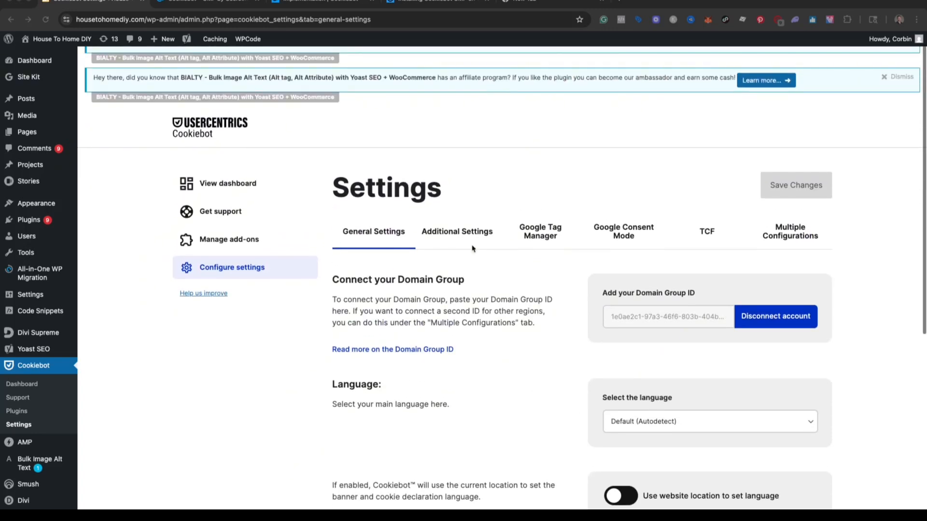
{"action": "left_click", "coordinate": [448, 234]}
{"action": "scroll", "coordinate": [520, 296], "scroll_direction": "down", "scroll_amount": 3}
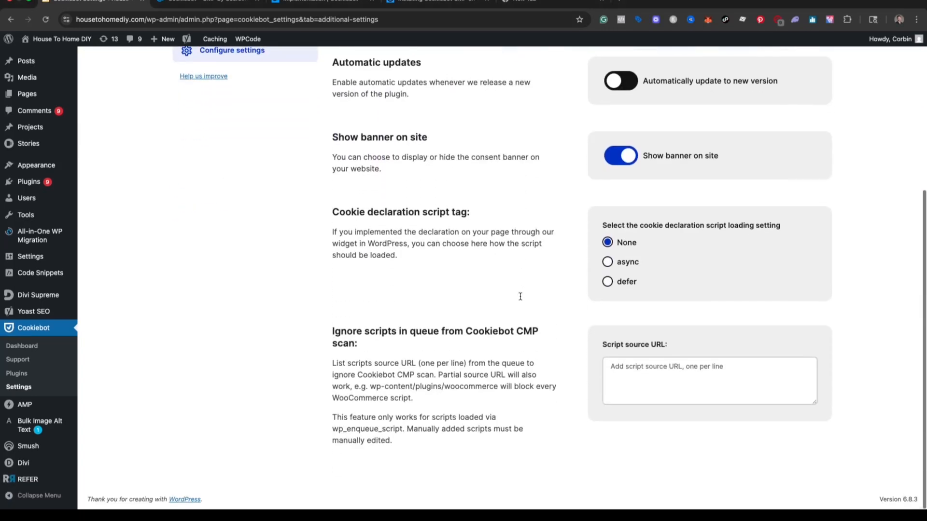
{"action": "scroll", "coordinate": [520, 296], "scroll_direction": "up", "scroll_amount": 2}
{"action": "scroll", "coordinate": [521, 297], "scroll_direction": "up", "scroll_amount": 2}
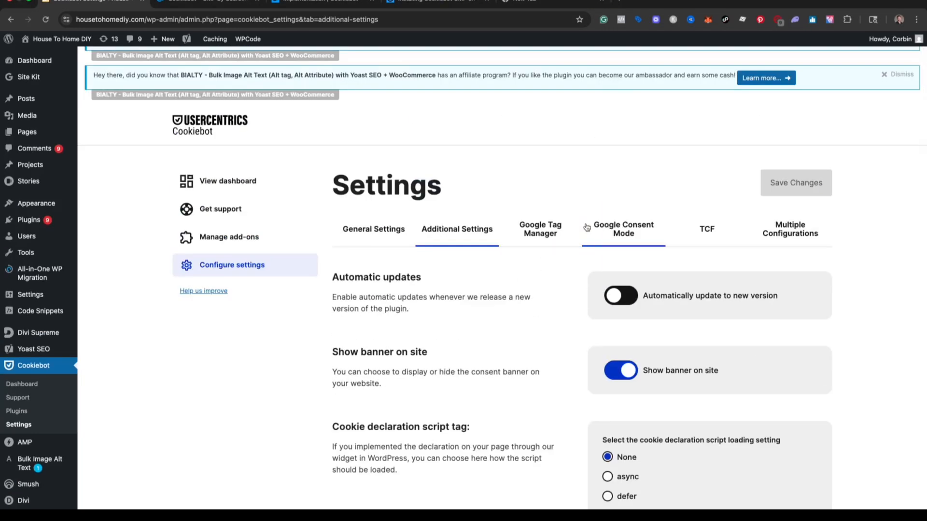
{"action": "left_click", "coordinate": [636, 230]}
{"action": "scroll", "coordinate": [553, 292], "scroll_direction": "down", "scroll_amount": 5}
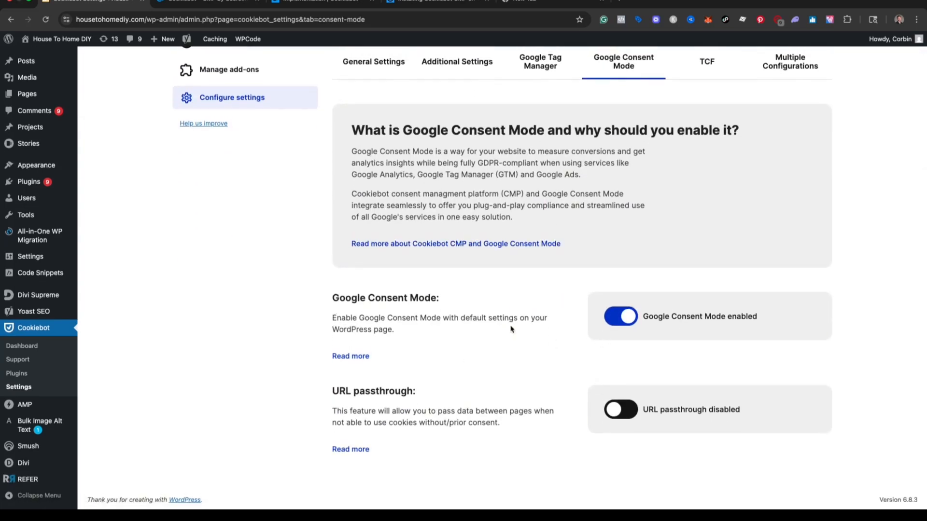
Examine the Cookiebot plugin's TCF and multiple configurations settings in WordPress.
{"action": "scroll", "coordinate": [619, 326], "scroll_direction": "up", "scroll_amount": 3}
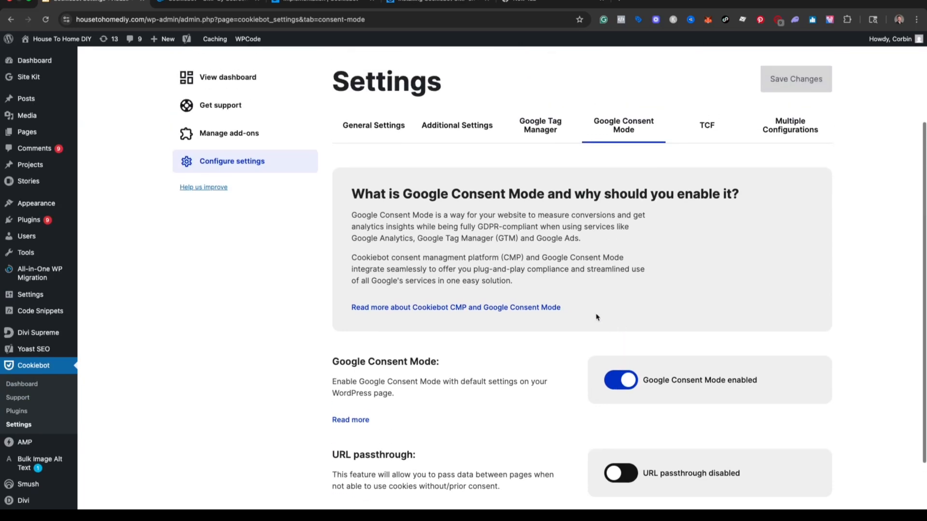
{"action": "left_click", "coordinate": [706, 127]}
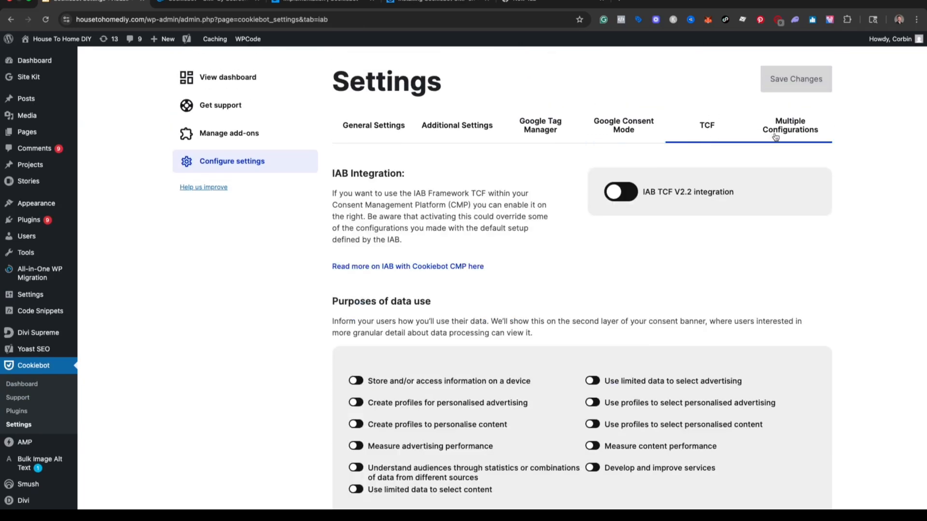
{"action": "left_click", "coordinate": [775, 137]}
{"action": "left_click", "coordinate": [385, 163]}
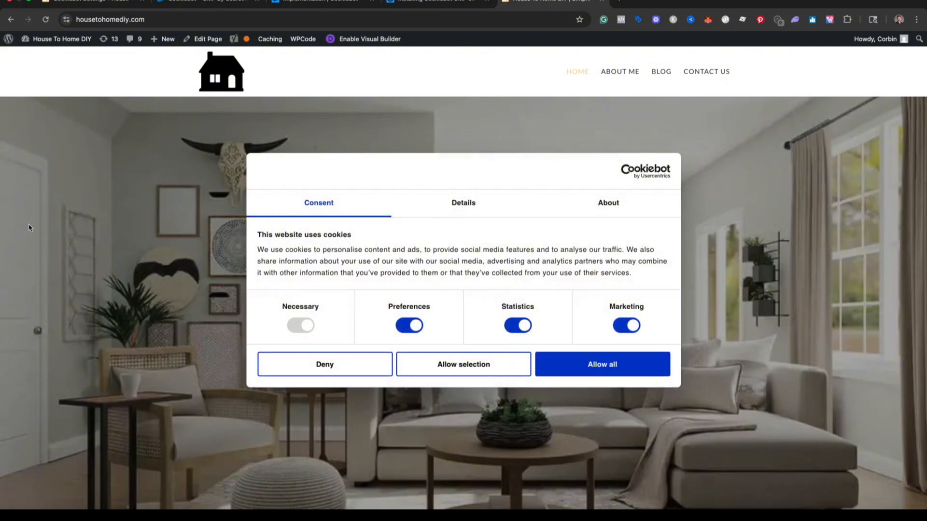
On the live House To Home DIY homepage, switch the consent banner's Statistics and Preferences off and on again, and allow all cookies.
{"action": "scroll", "coordinate": [116, 249], "scroll_direction": "down", "scroll_amount": 1}
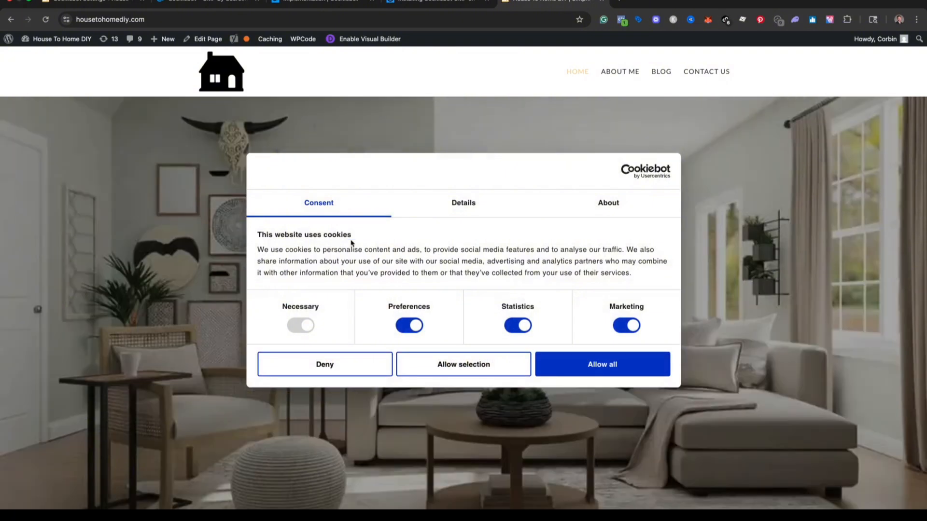
{"action": "left_click", "coordinate": [512, 327]}
{"action": "left_click", "coordinate": [416, 327]}
{"action": "left_click", "coordinate": [518, 326]}
{"action": "left_click", "coordinate": [409, 326]}
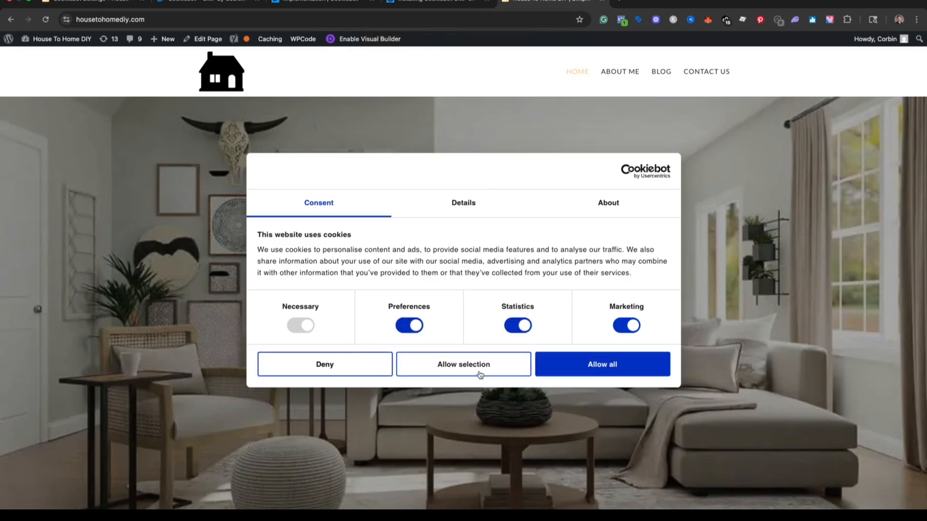
{"action": "left_click", "coordinate": [591, 365]}
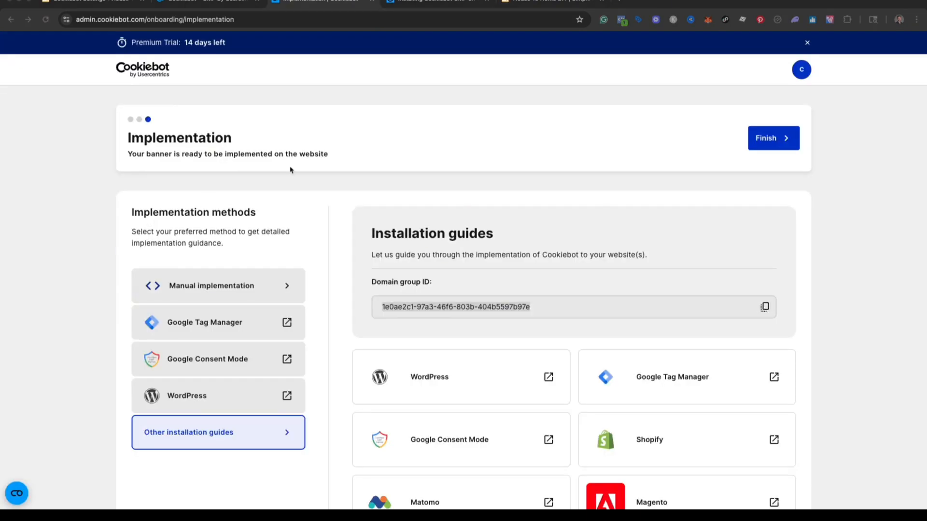
In the Cookiebot admin, finish the implementation onboarding, and view the Cookies & Reports page and the banner configuration of Domain Group #1.
{"action": "left_click", "coordinate": [780, 139]}
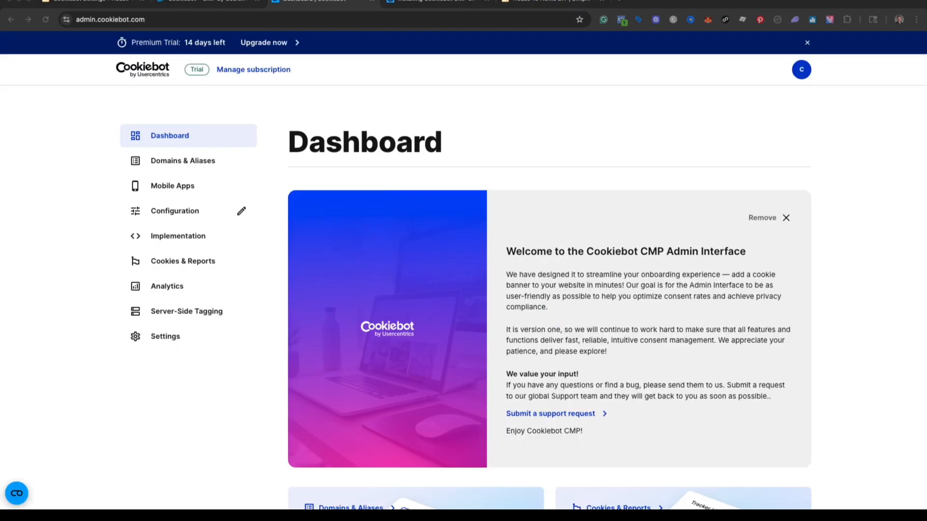
{"action": "left_click", "coordinate": [179, 263]}
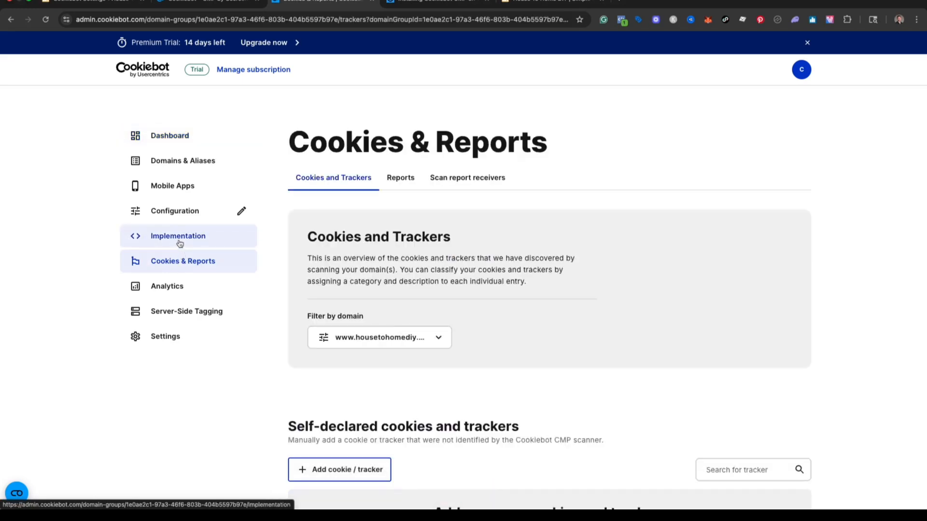
{"action": "left_click", "coordinate": [180, 222]}
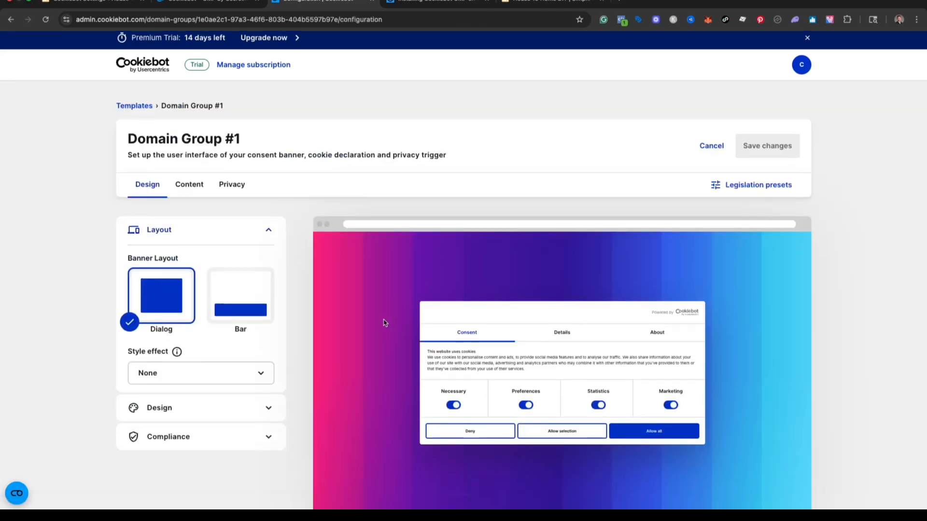
{"action": "scroll", "coordinate": [195, 323], "scroll_direction": "down", "scroll_amount": 2}
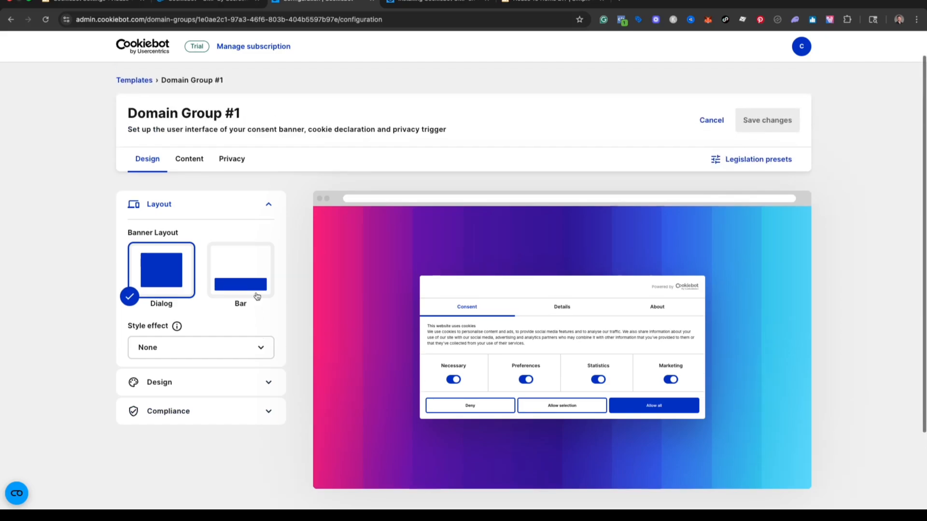